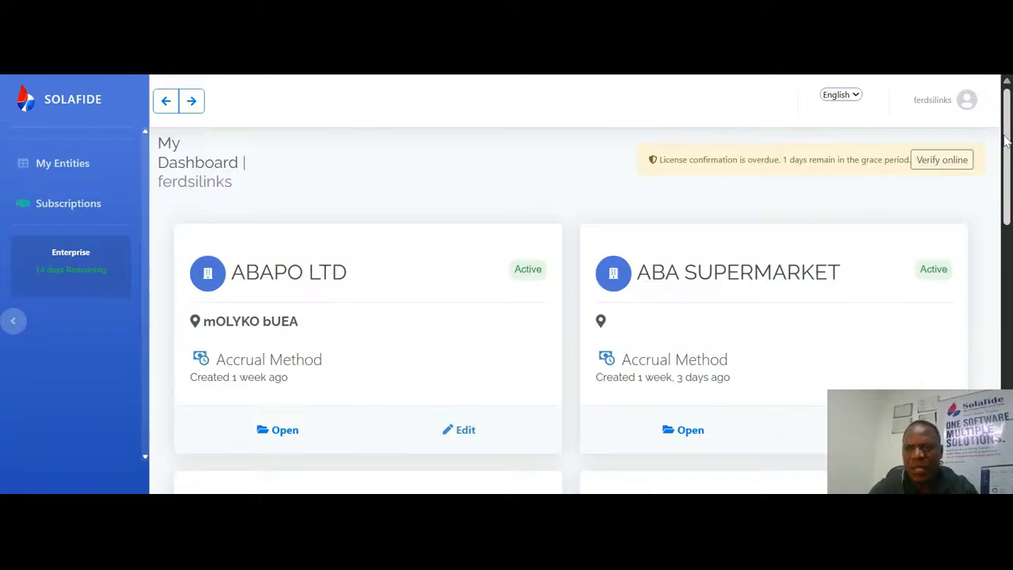
Step: Open the ABA SUPERMARKET entity from the list of entities
scroll(737, 360, down, 1)
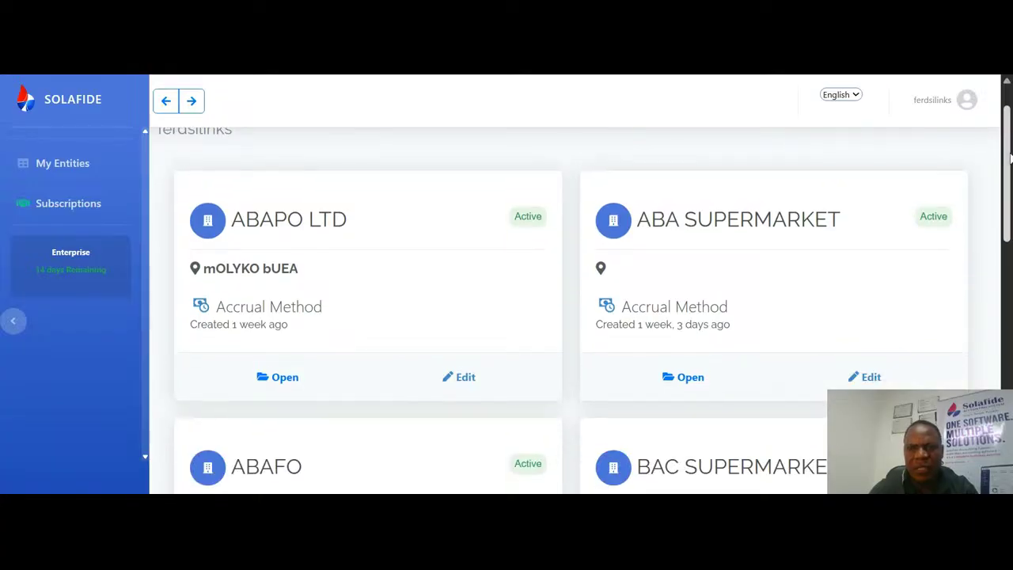
click(696, 378)
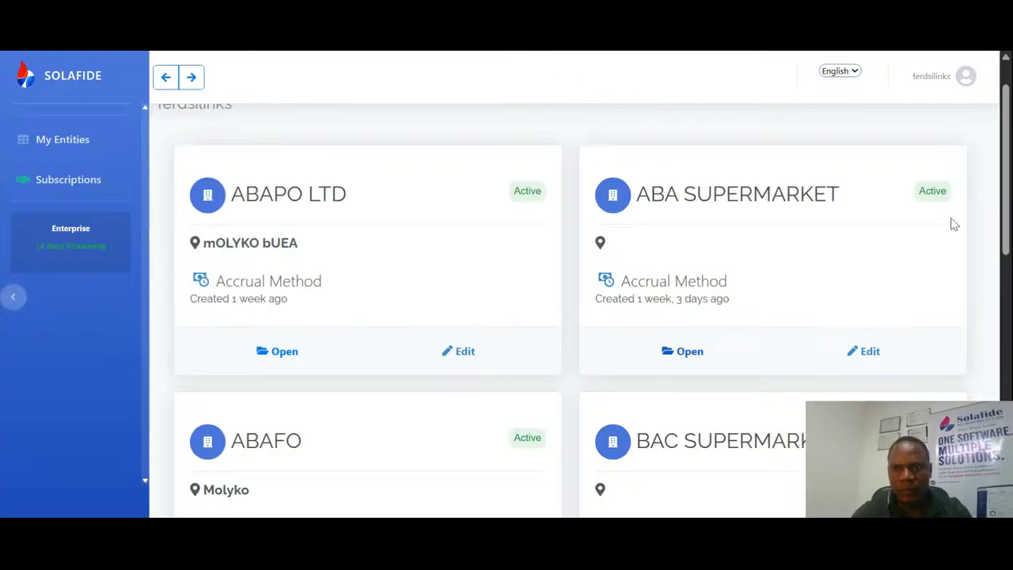
scroll(989, 181, down, 3)
scroll(981, 174, up, 4)
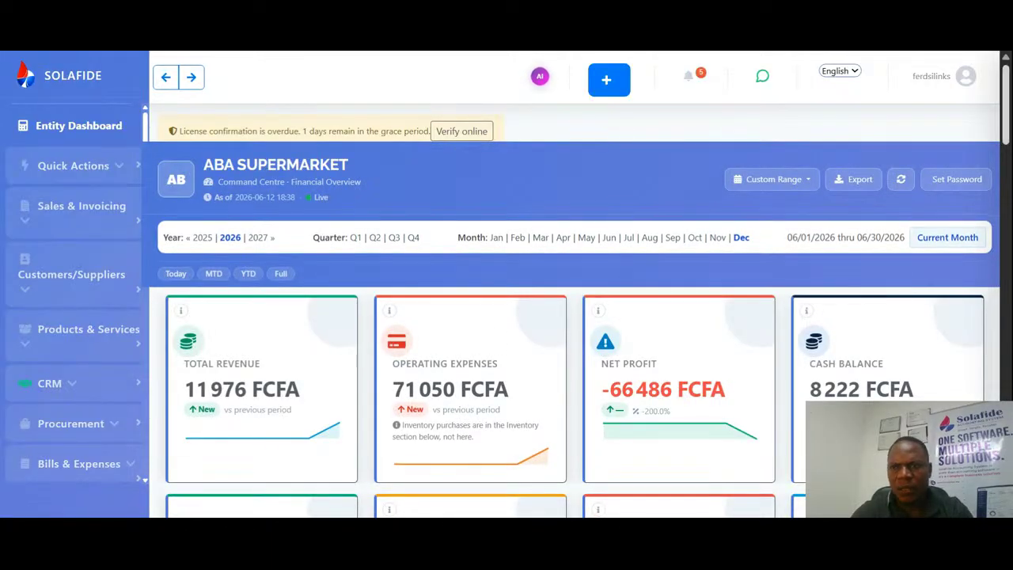
Step: Review the entity's financial overview and open the list of customer estimates
scroll(1008, 117, down, 2)
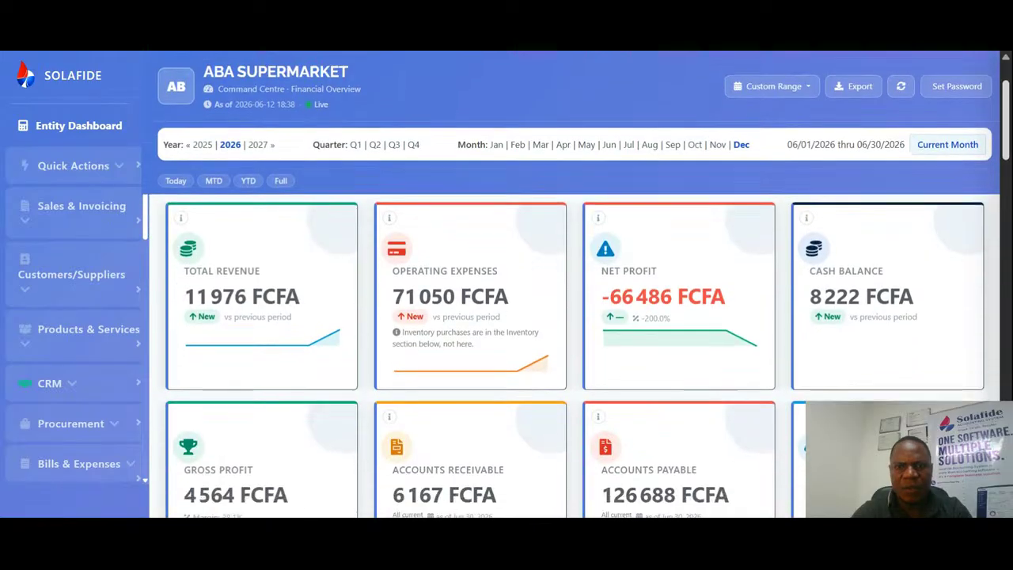
scroll(1008, 117, down, 3)
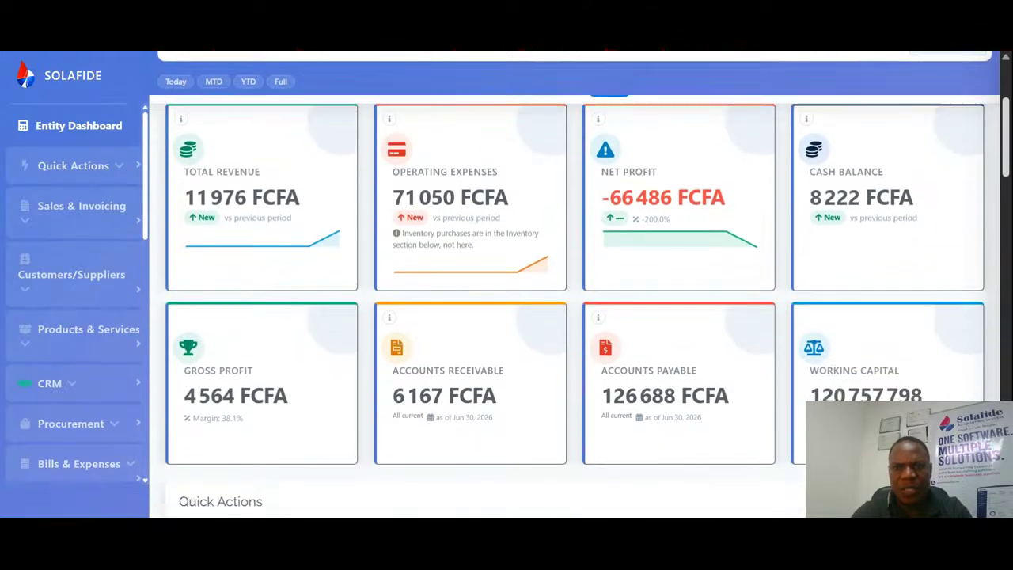
scroll(1008, 118, up, 3)
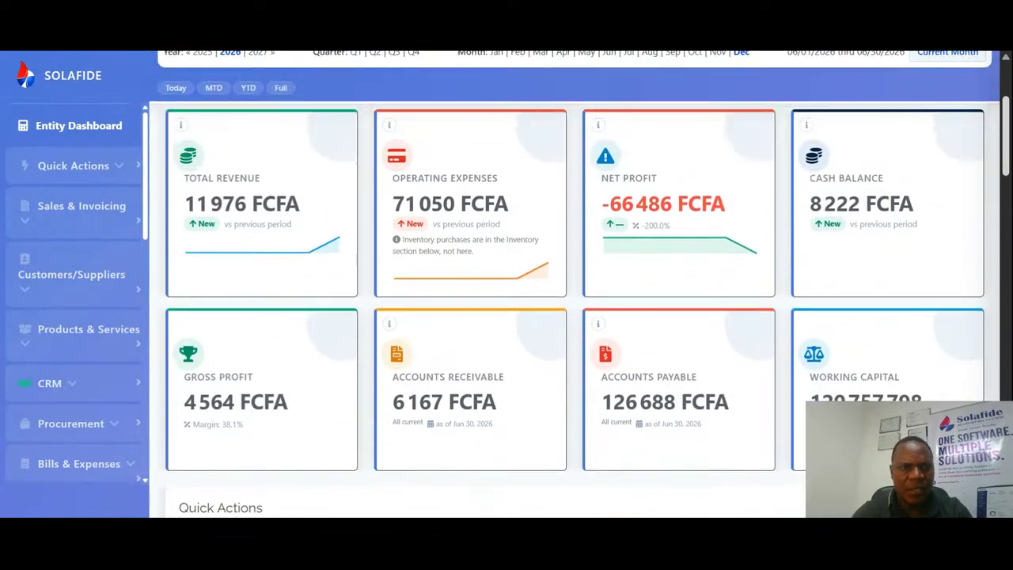
scroll(1008, 117, up, 2)
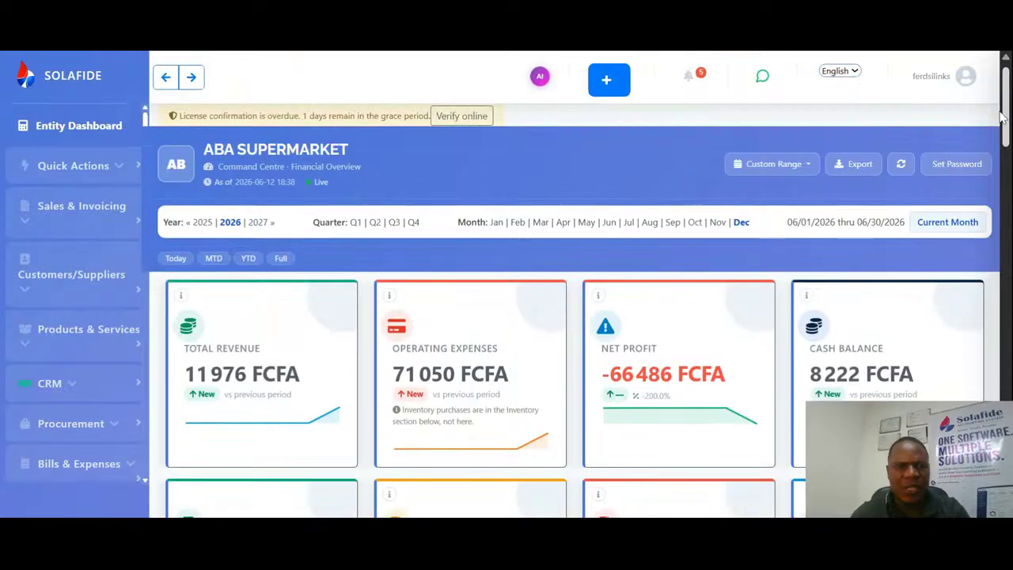
click(121, 168)
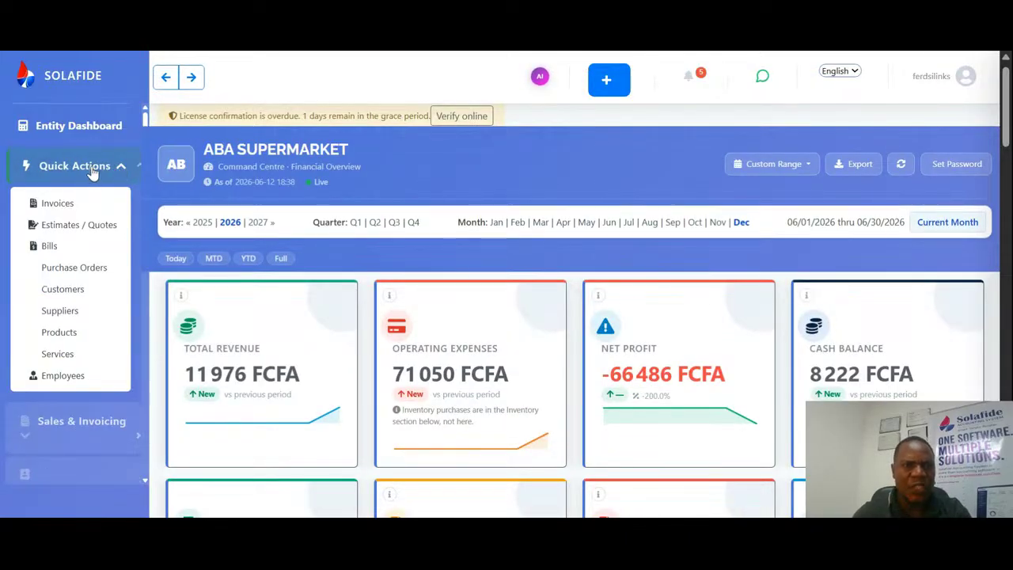
click(81, 226)
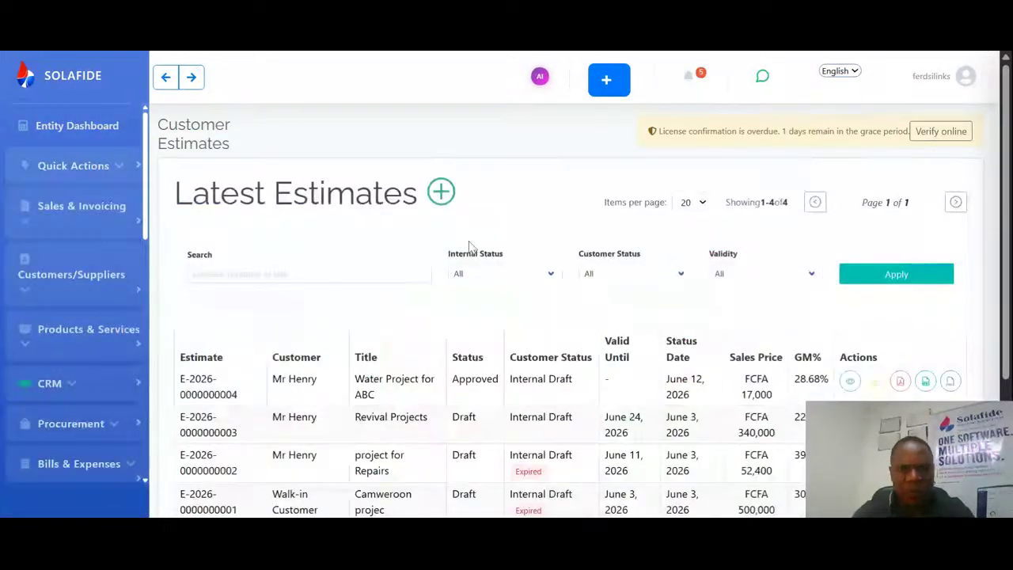
scroll(1007, 152, down, 2)
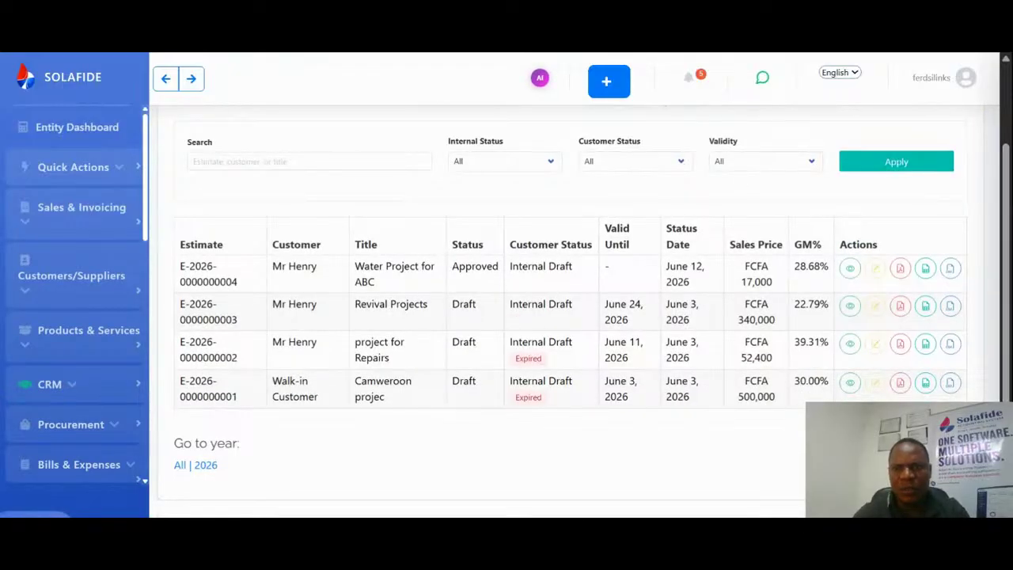
scroll(1007, 158, up, 2)
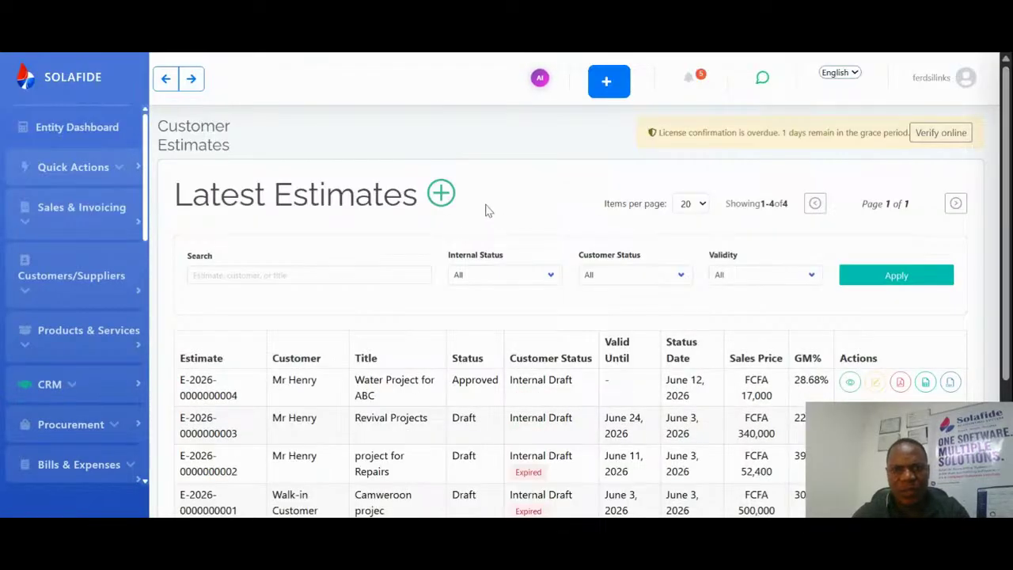
Step: Start a new customer estimate titled "Water project" for the customer CPA Ltd
click(442, 192)
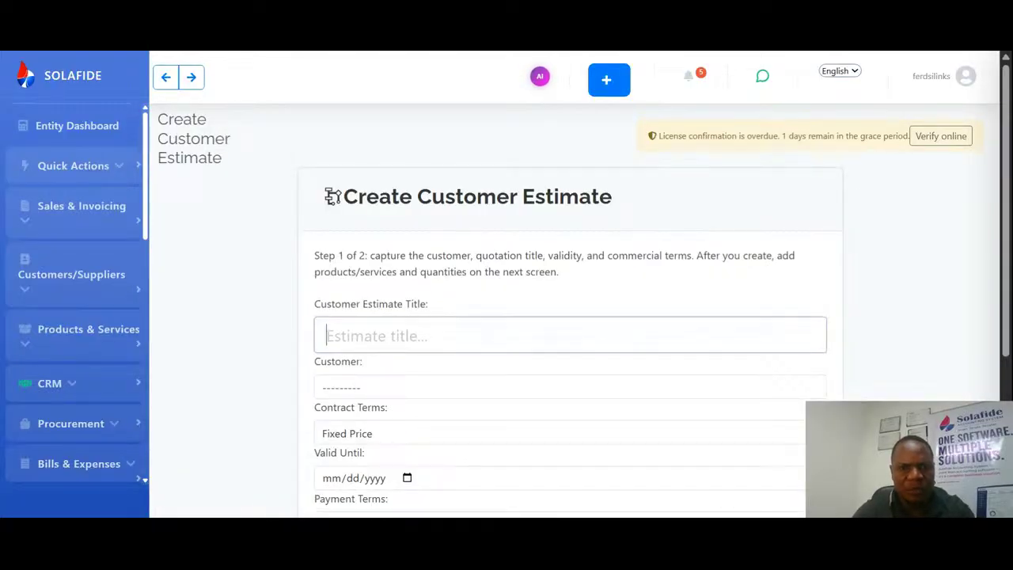
text(Wa)
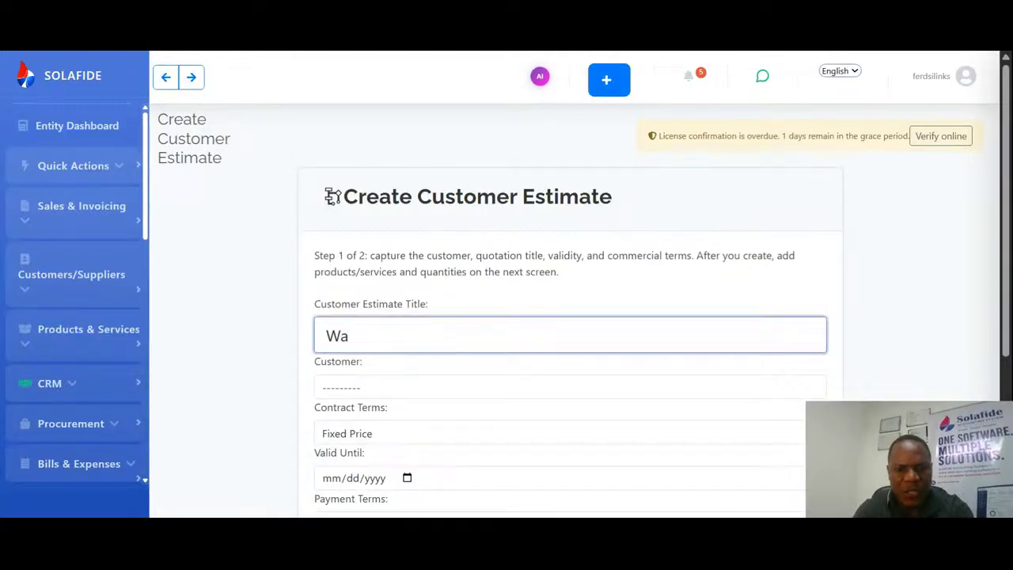
text(ter projec)
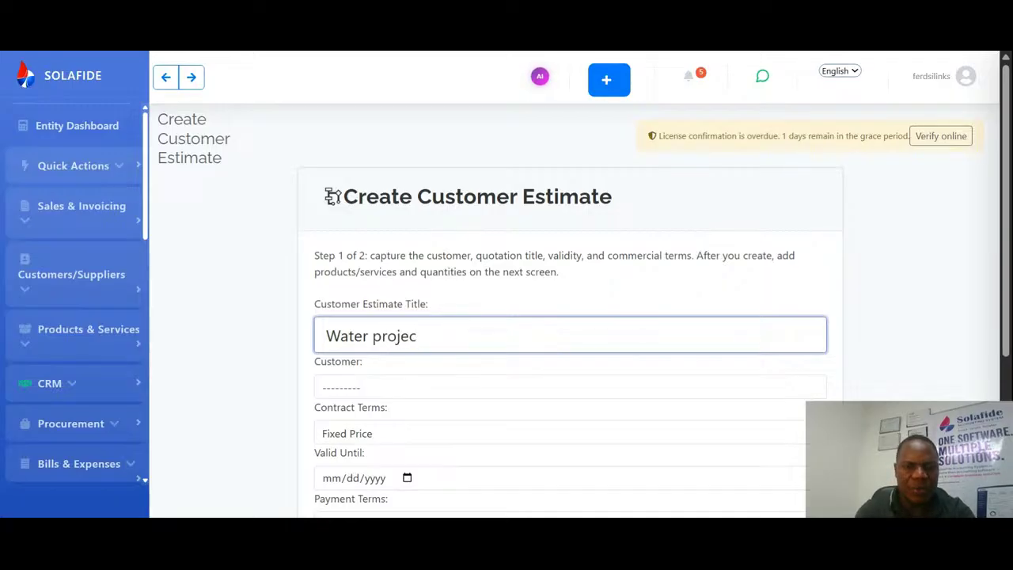
text(t)
click(398, 390)
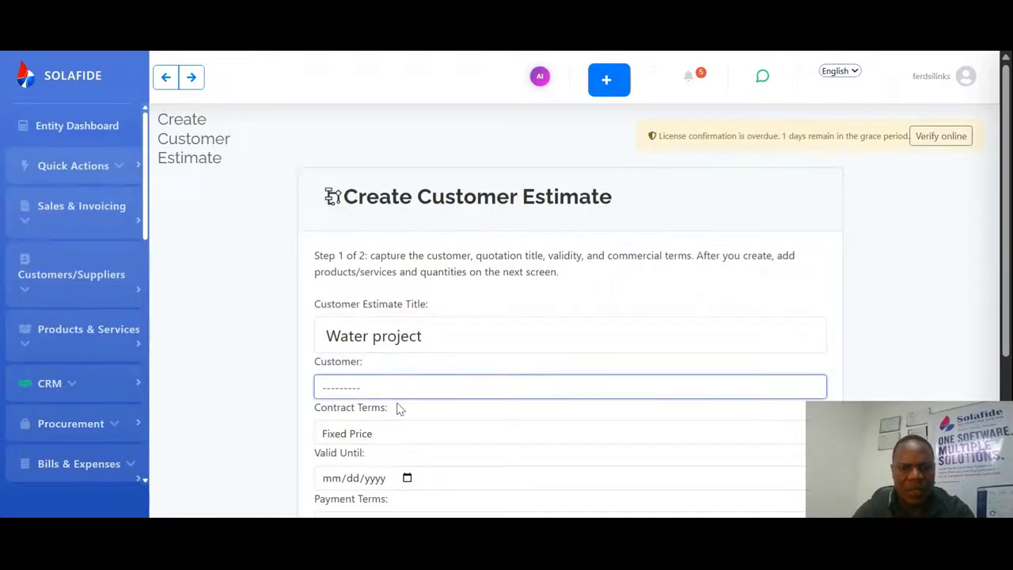
click(406, 473)
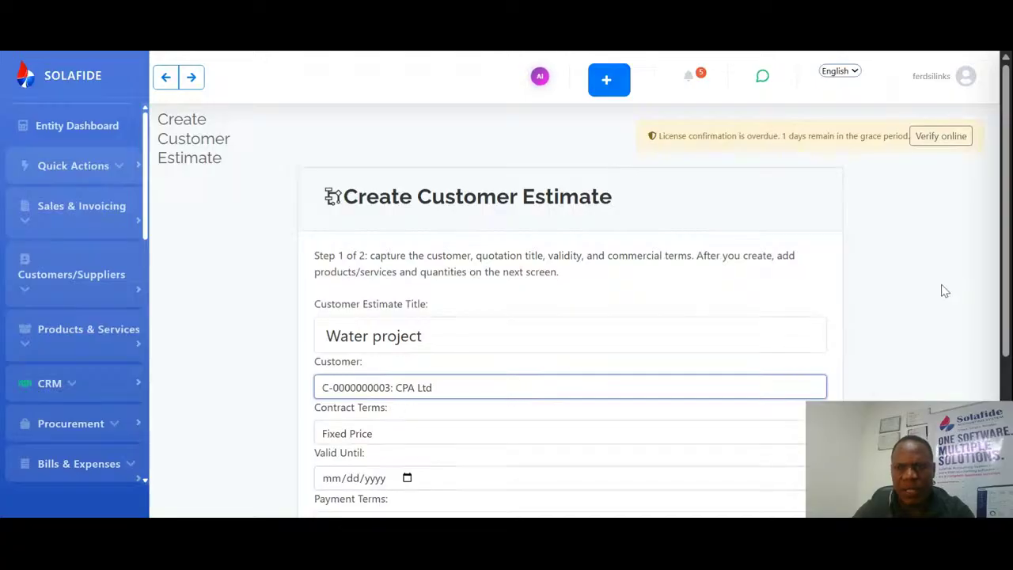
Step: Set the estimate's contract terms to Other and its validity date to 06/30/2026
scroll(997, 242, down, 2)
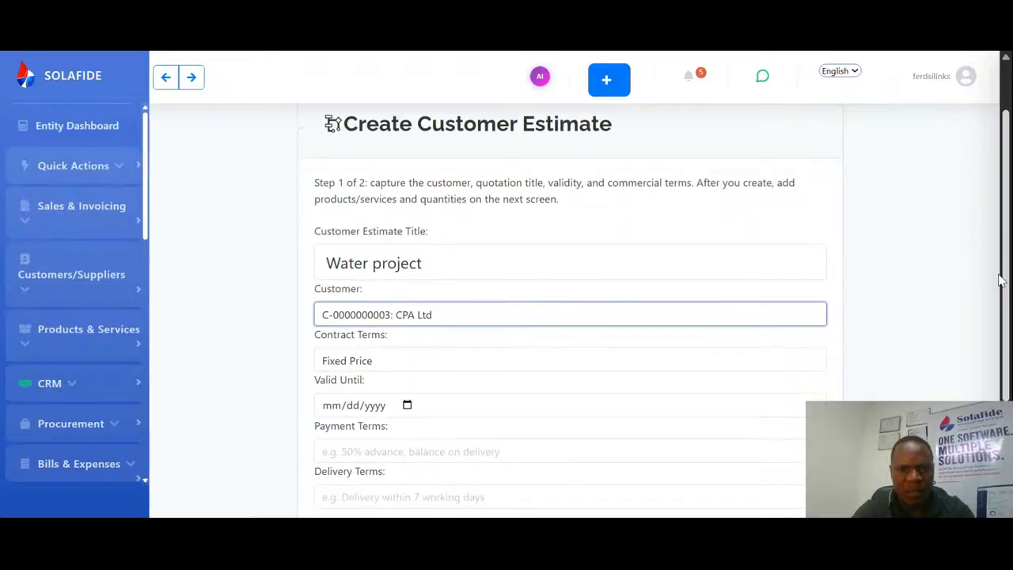
click(384, 351)
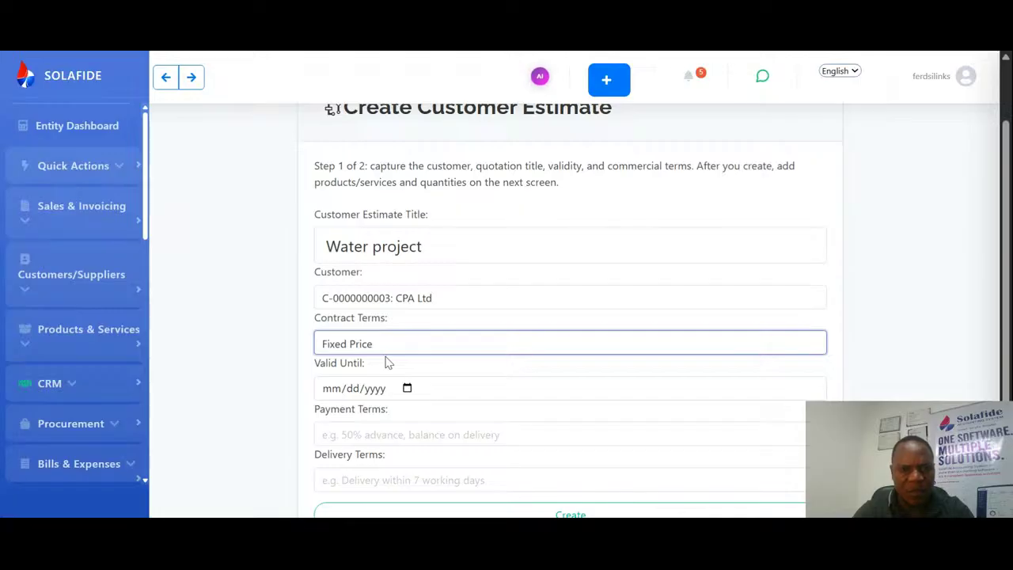
click(419, 418)
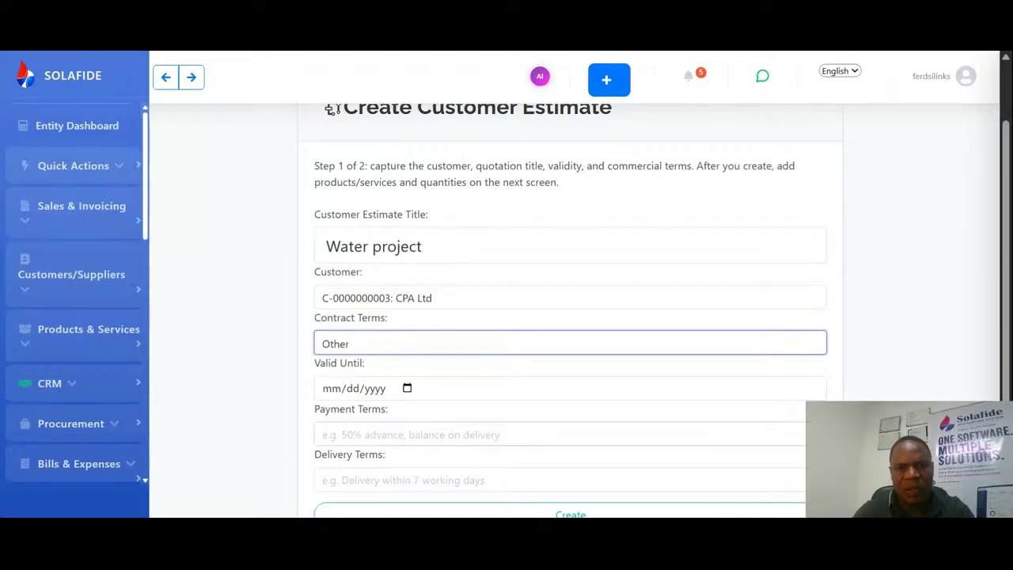
click(415, 388)
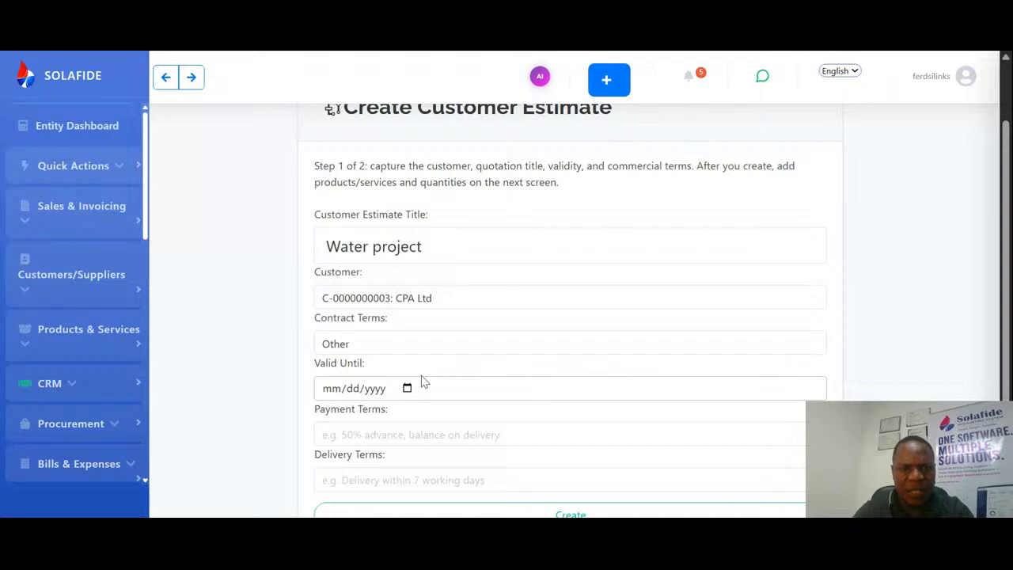
click(381, 320)
Step: Enter "50% Advancement" as the payment terms and create the estimate
drag(1005, 342, 1005, 405)
click(443, 342)
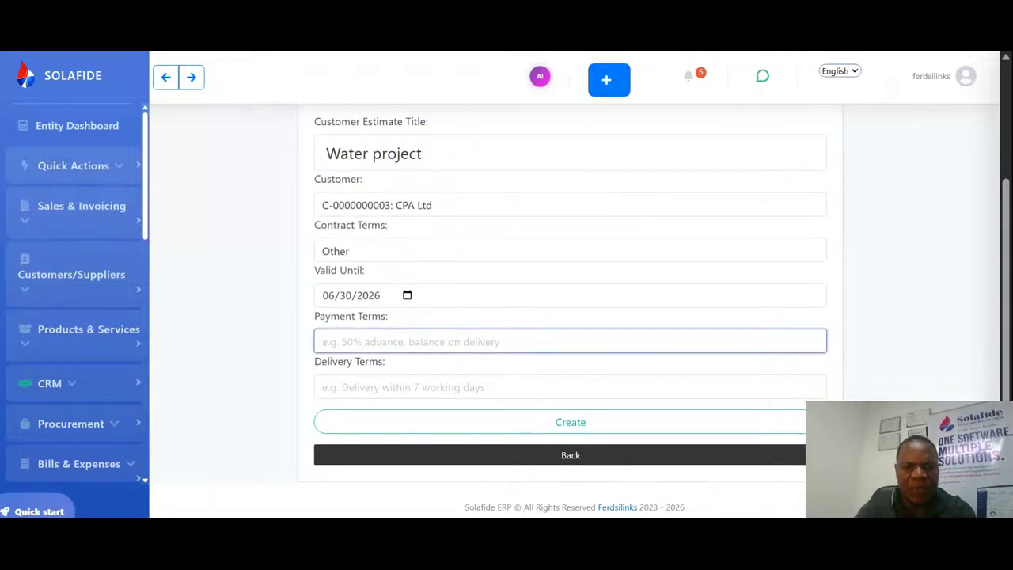
text(50)
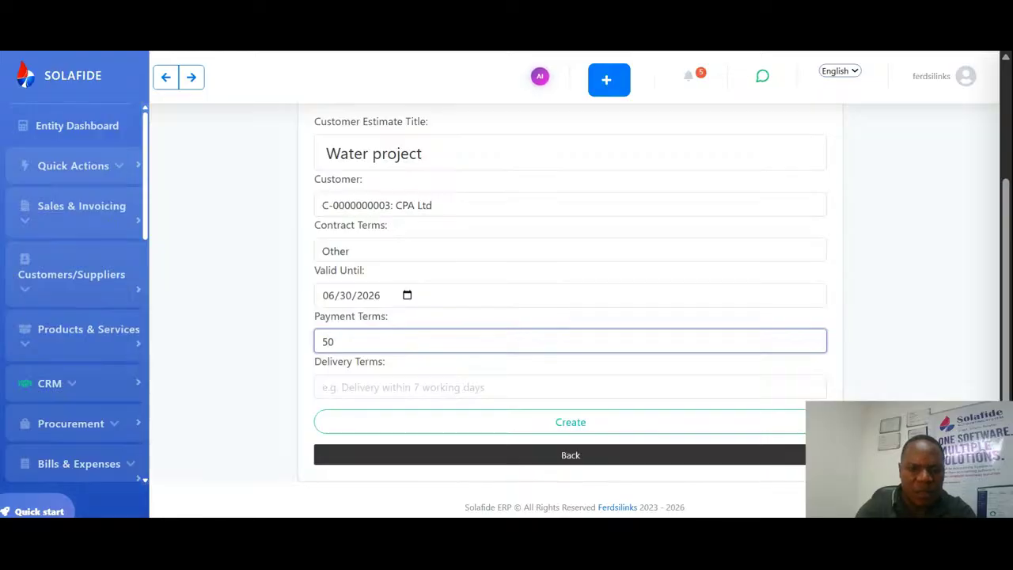
text(% D)
key(BackSpace)
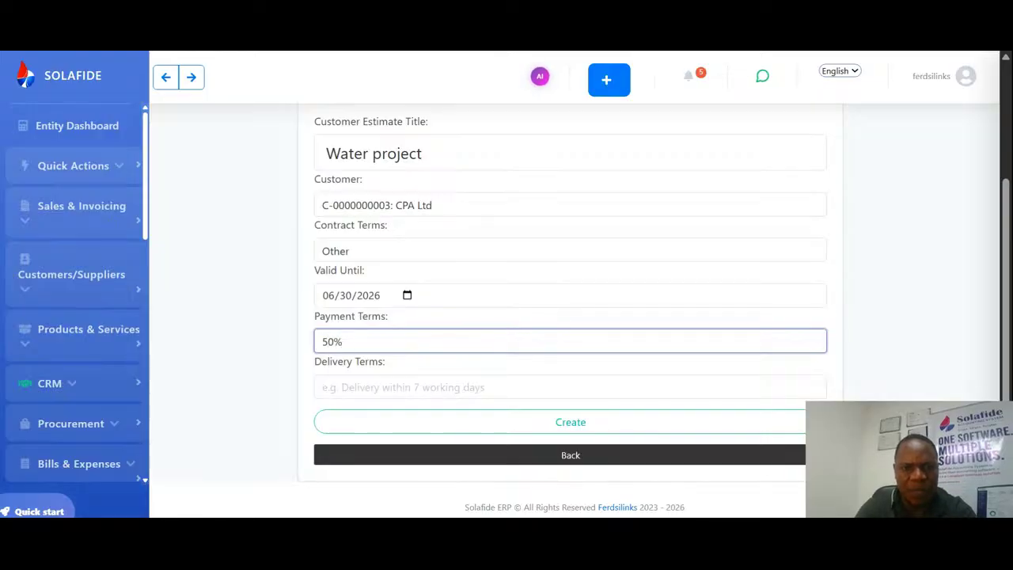
text(A)
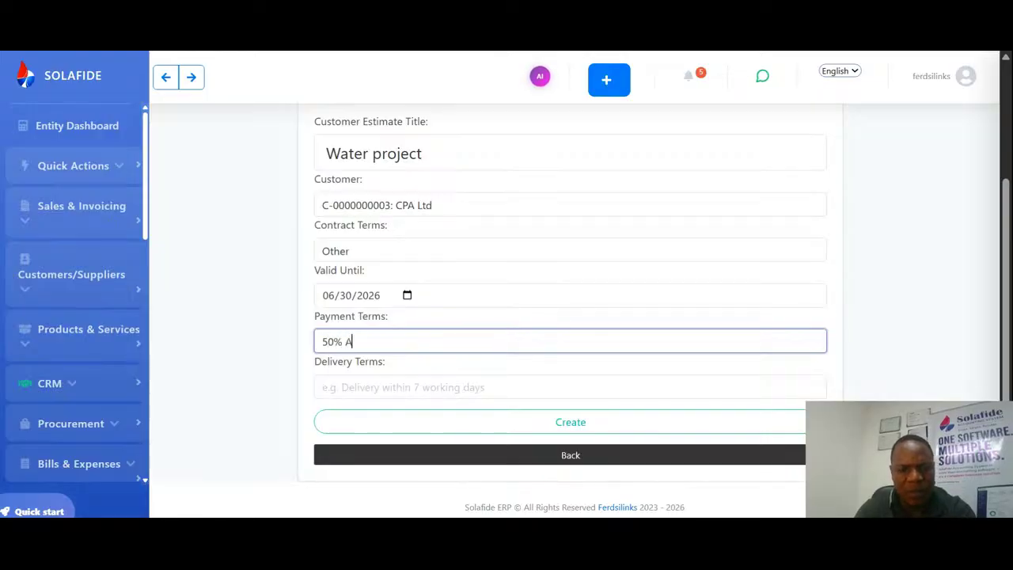
text(dvancement)
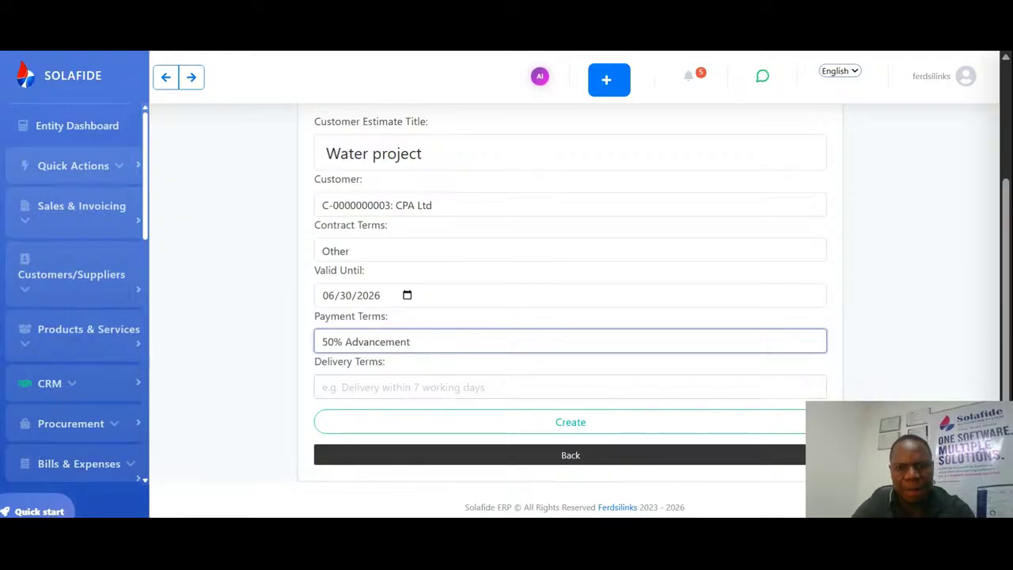
click(565, 425)
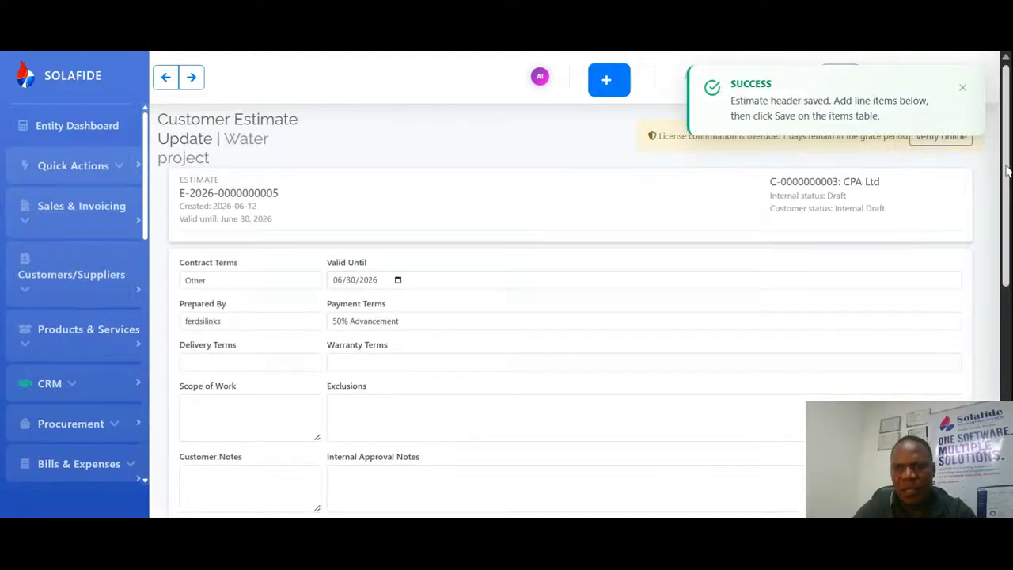
Step: Add the 99% vitamin C body lotion 360ML as the first line item with a quantity of 20
drag(1003, 176, 998, 317)
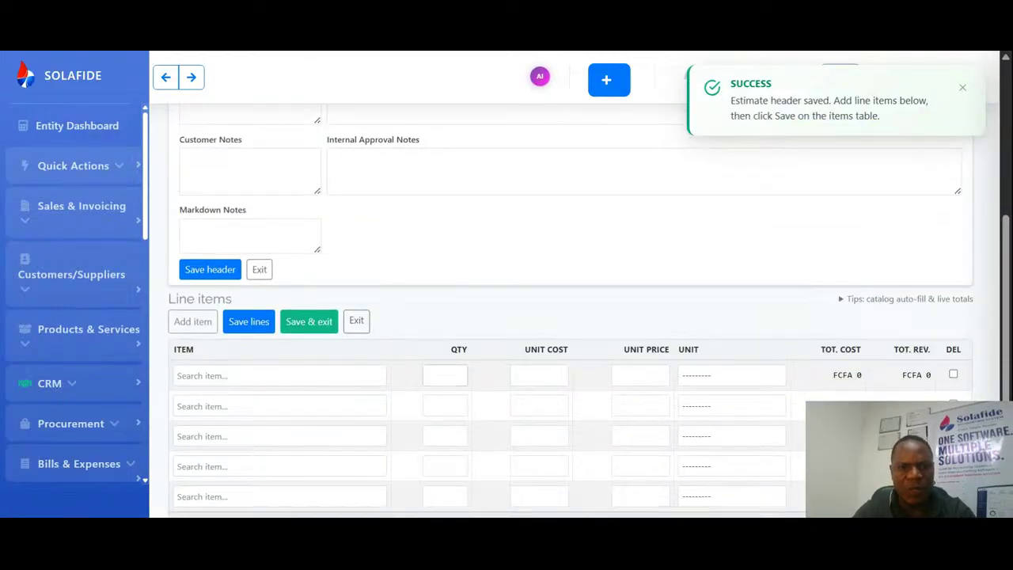
click(261, 375)
text(b)
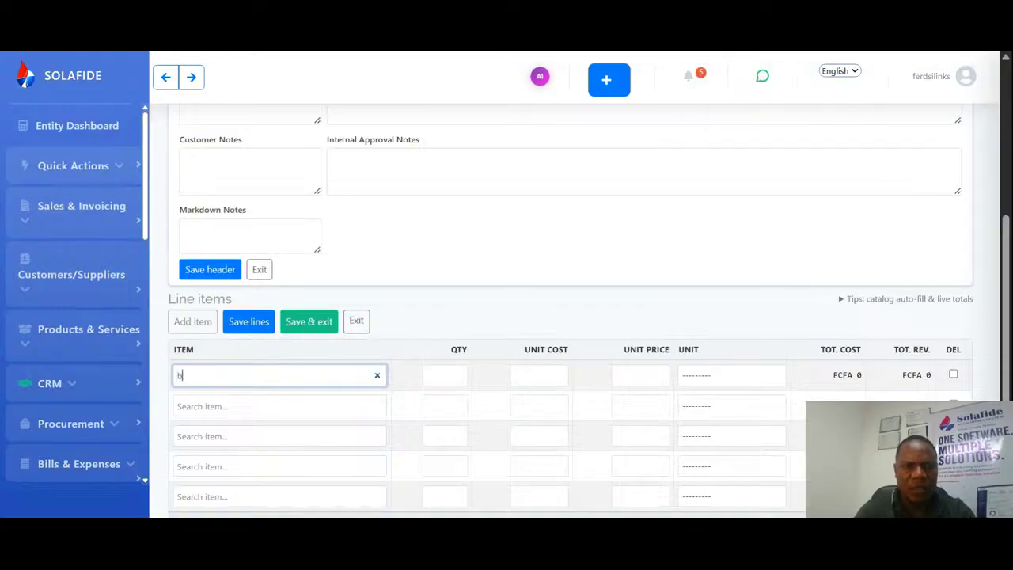
text(o)
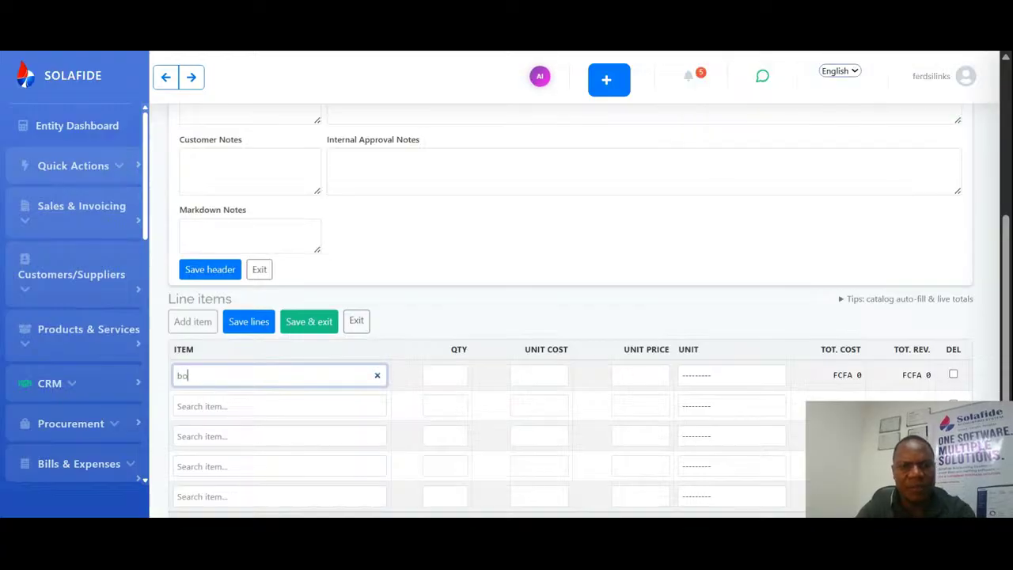
click(301, 404)
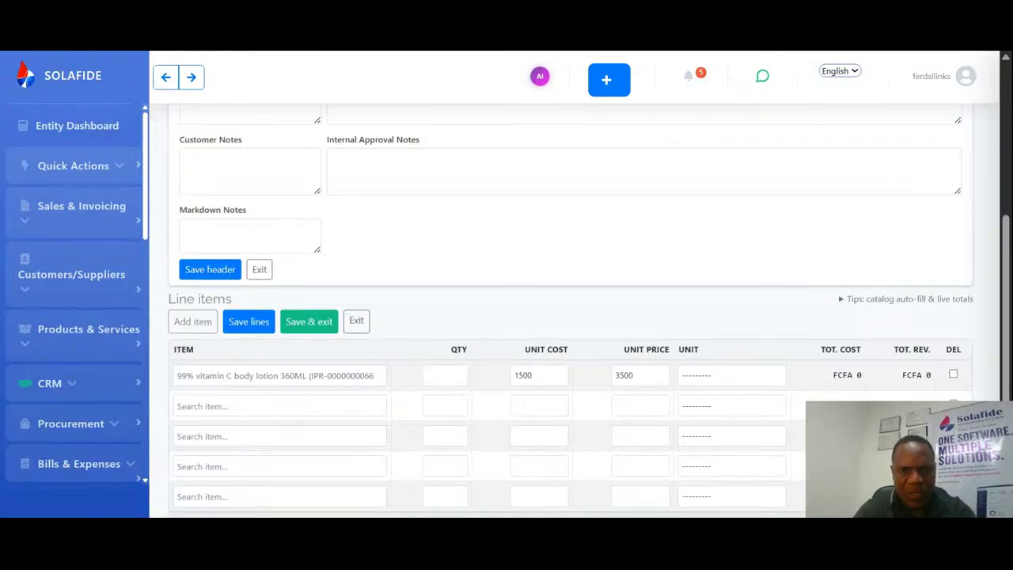
click(431, 375)
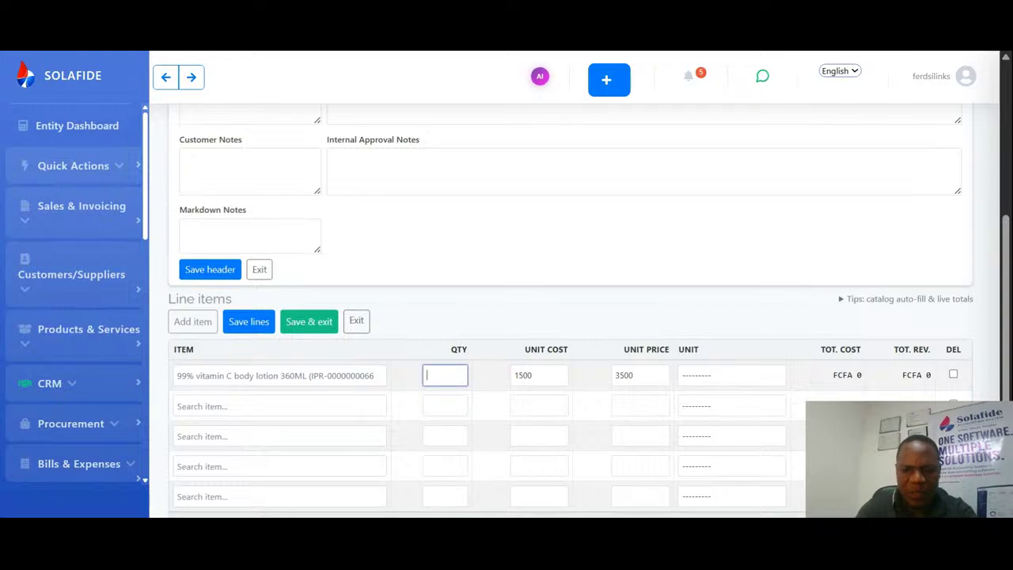
text(20)
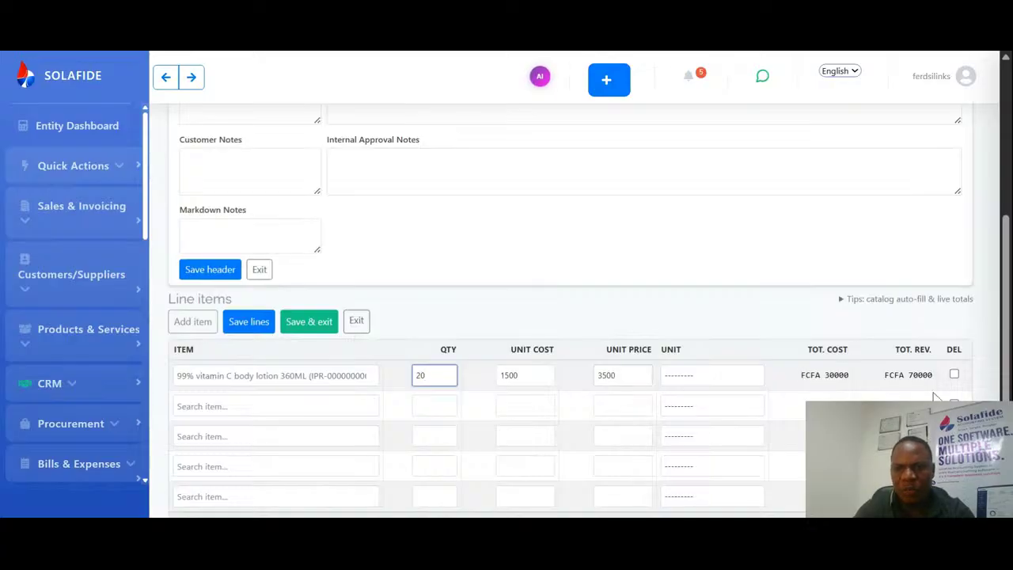
Step: Add ABC BOARD FOR CHILDREN as the second line item with a quantity of 12
click(231, 421)
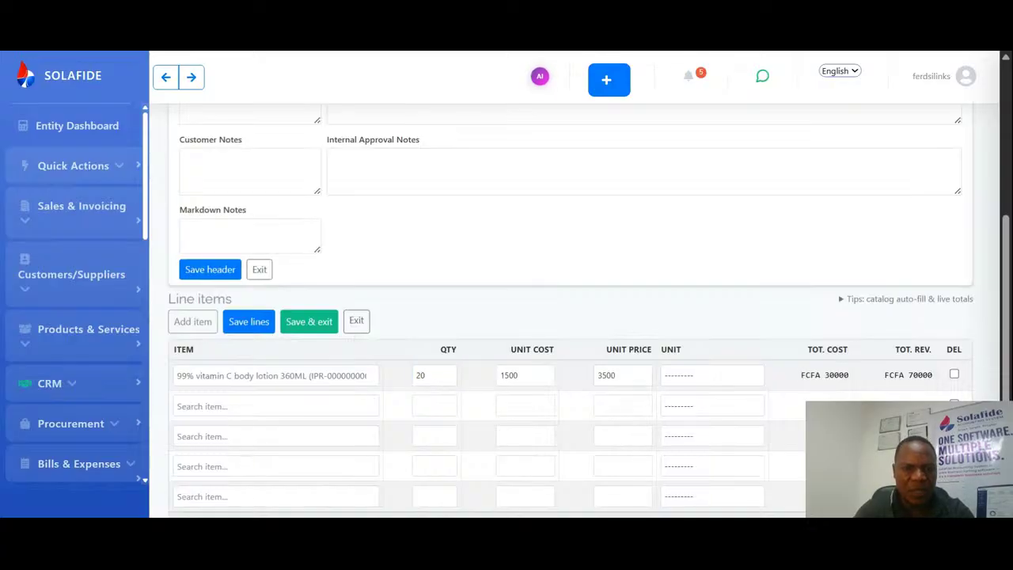
click(232, 408)
text(b)
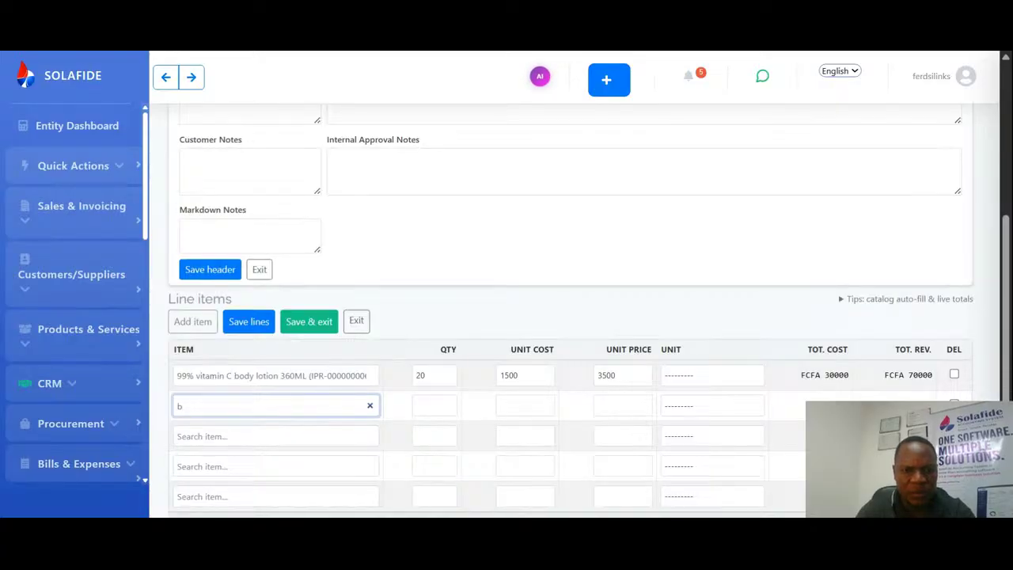
text(o)
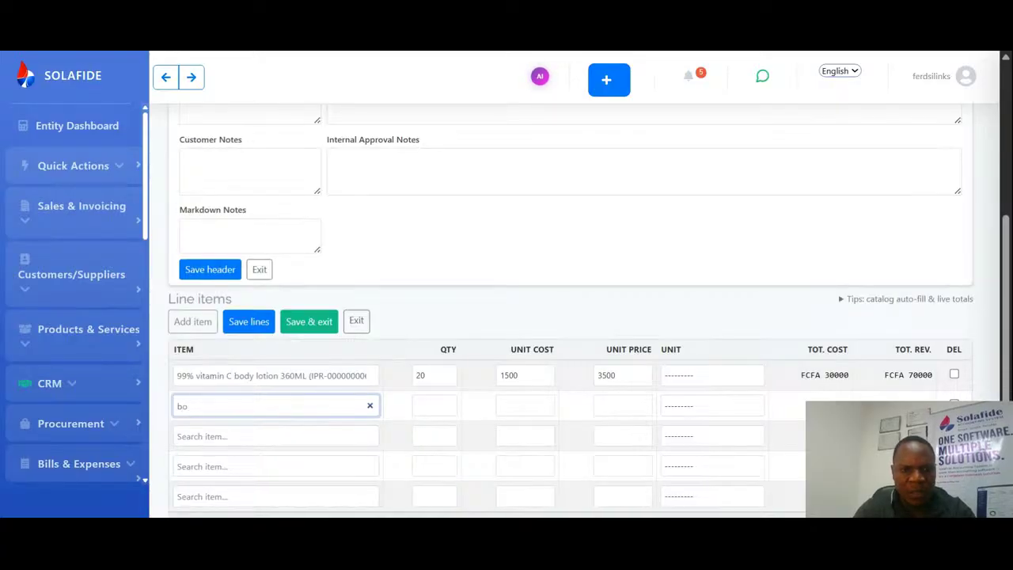
click(251, 462)
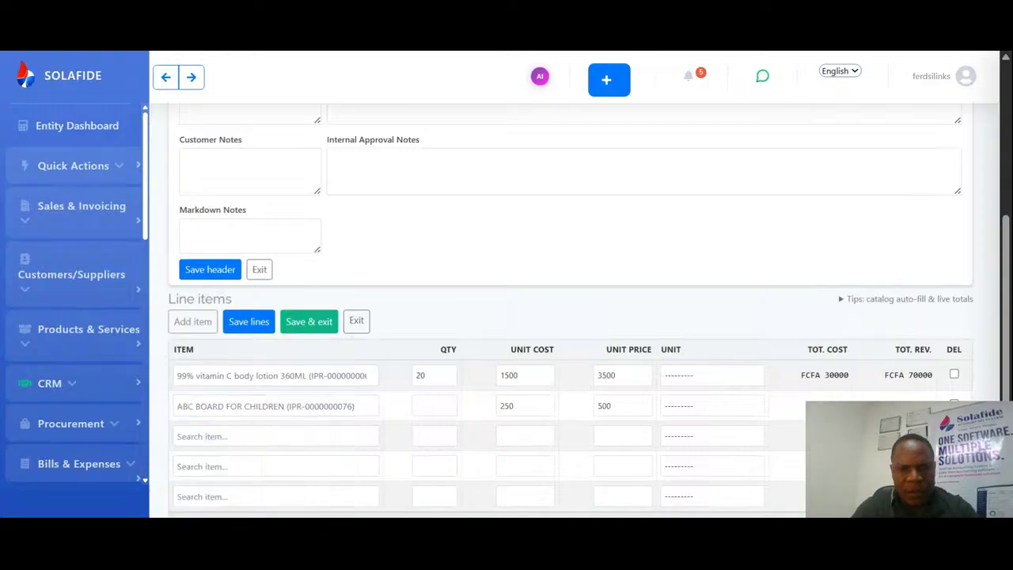
click(435, 406)
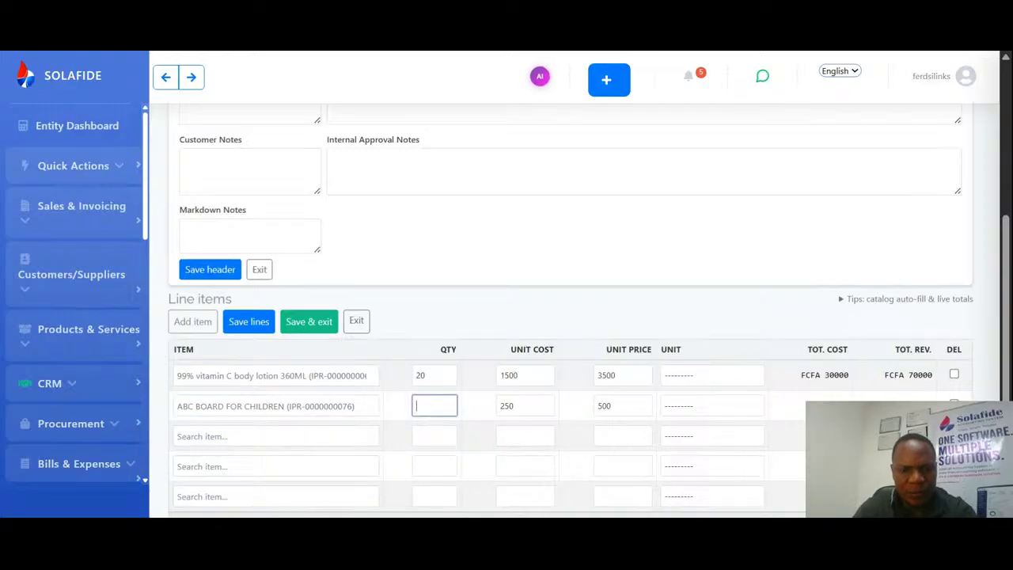
text(12)
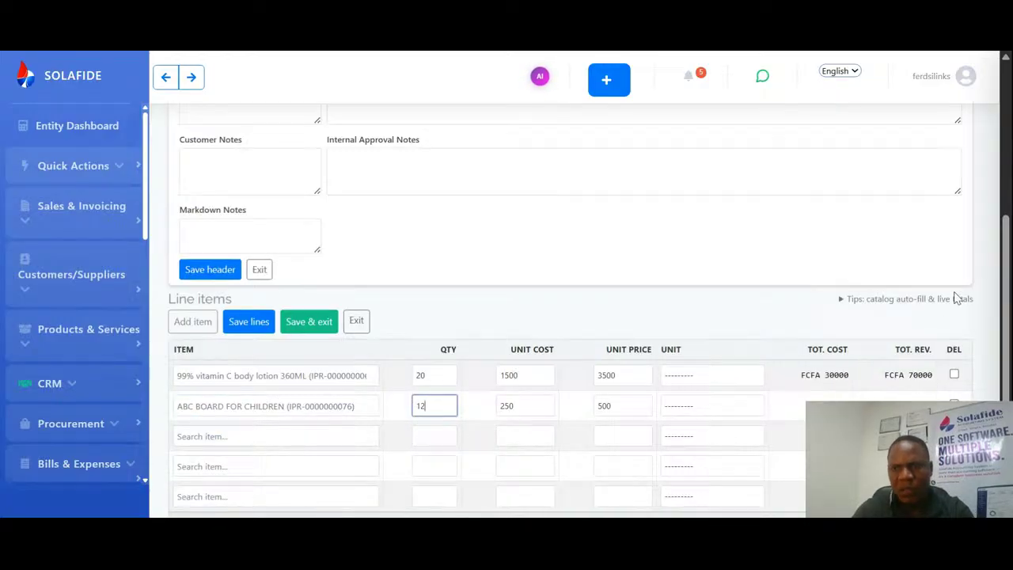
Step: Save the estimate's line items and exit to the estimate's detail page
scroll(1009, 267, down, 2)
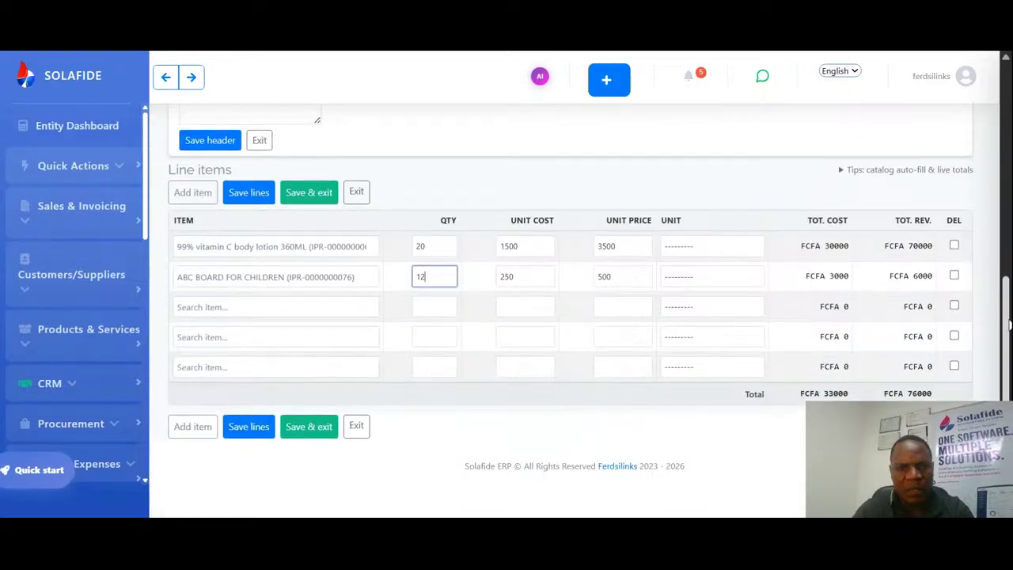
drag(1010, 288, 971, 326)
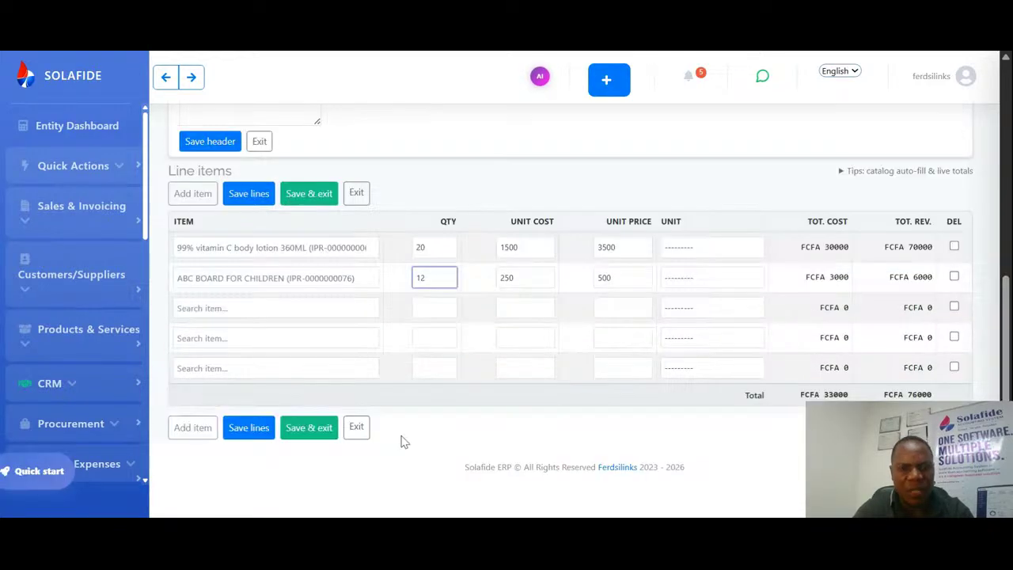
click(331, 428)
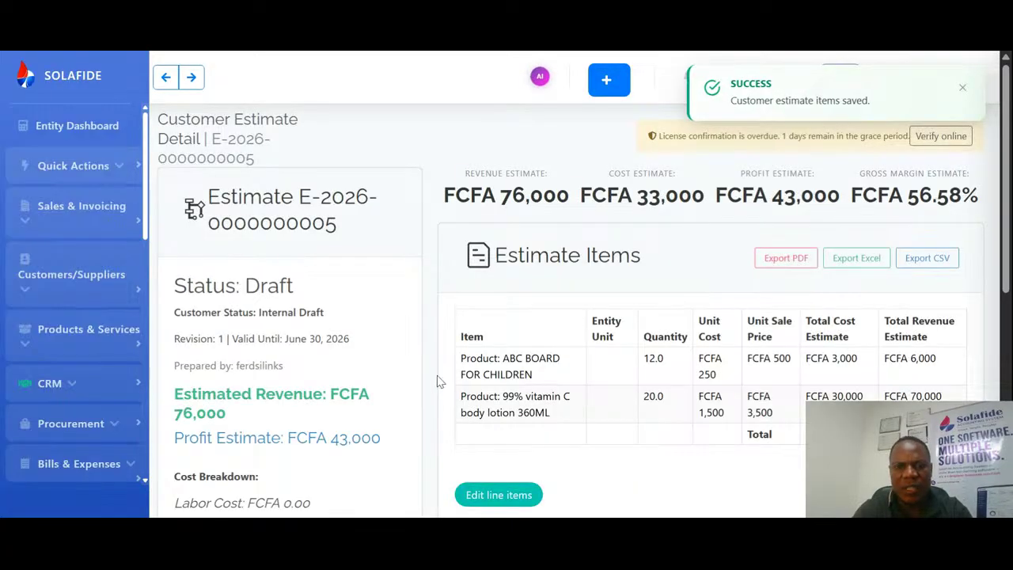
Step: Mark the Water project estimate as In Review and confirm the status change
scroll(1004, 275, down, 3)
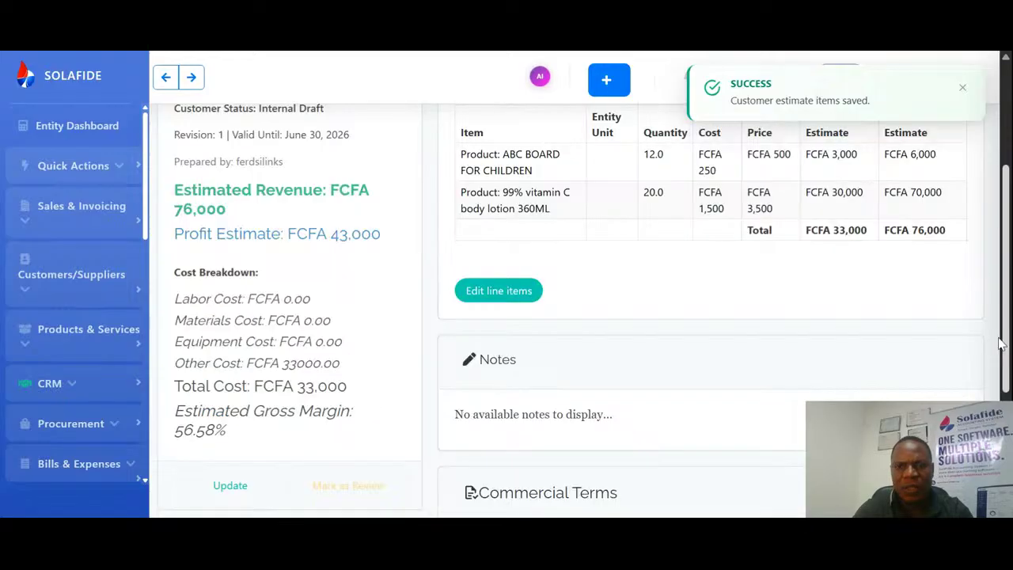
scroll(786, 261, up, 3)
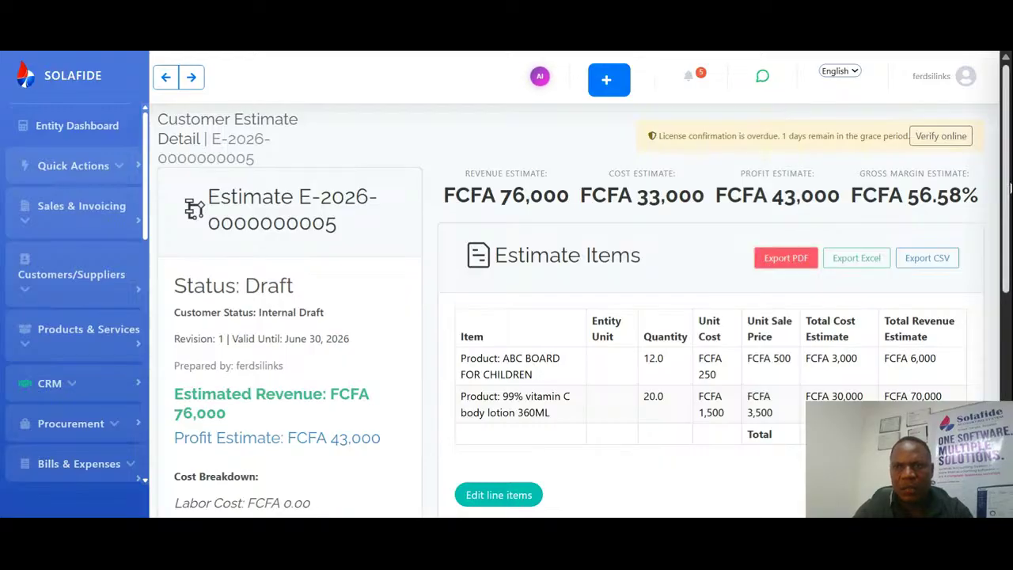
drag(1007, 201, 1009, 316)
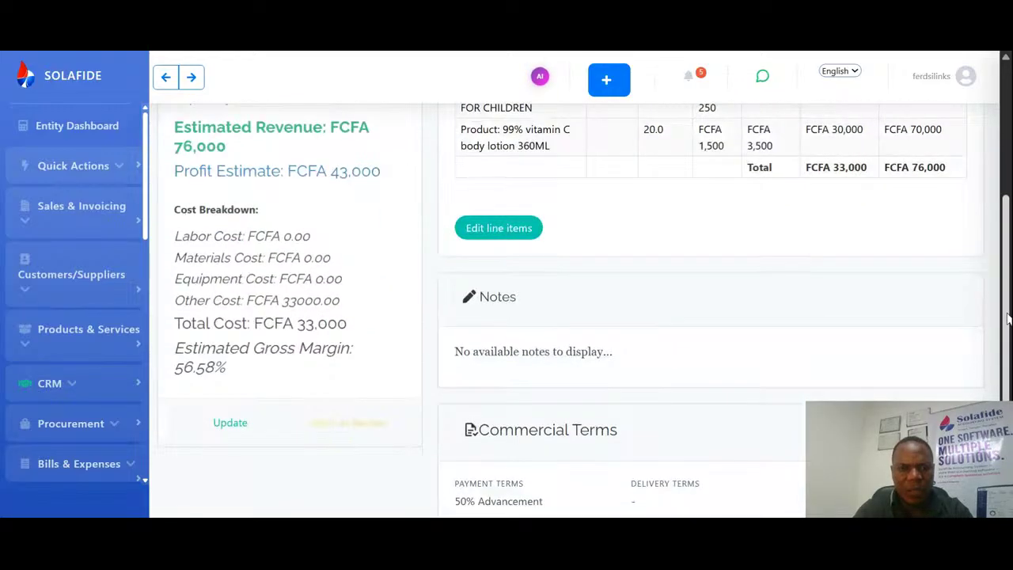
click(361, 432)
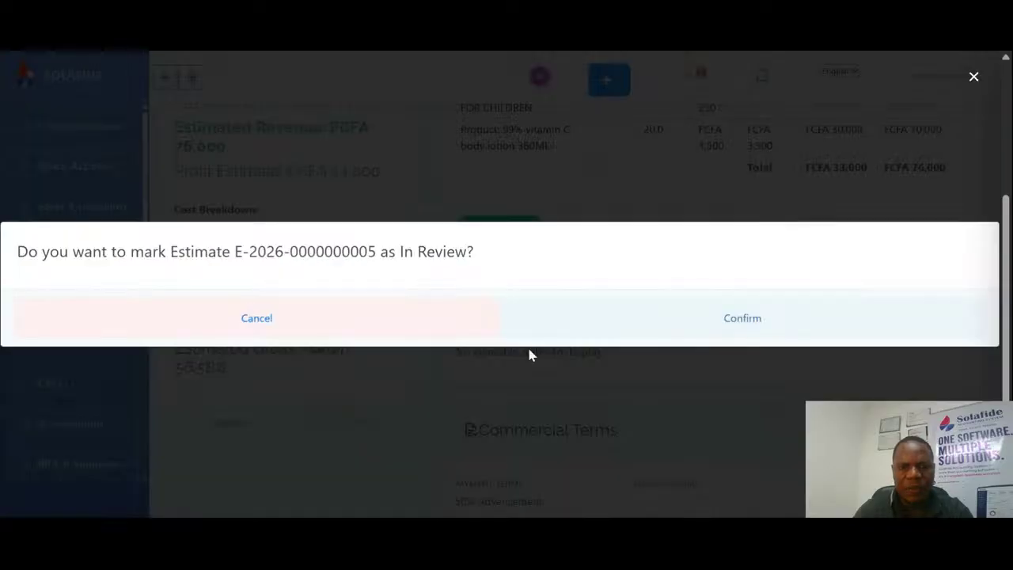
click(753, 325)
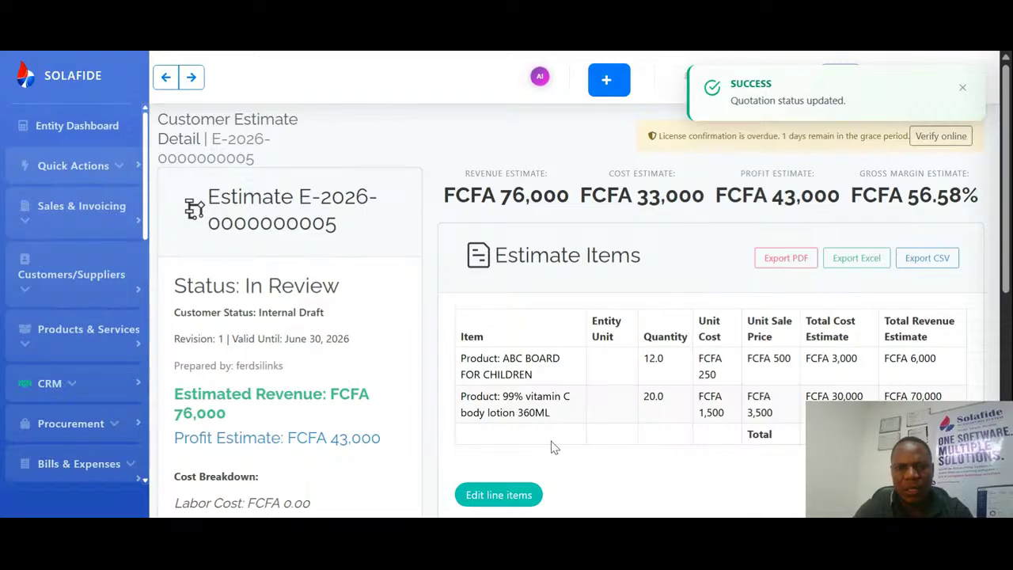
Step: Approve the estimate under review and confirm the status change
scroll(1008, 272, down, 2)
scroll(1008, 272, down, 2)
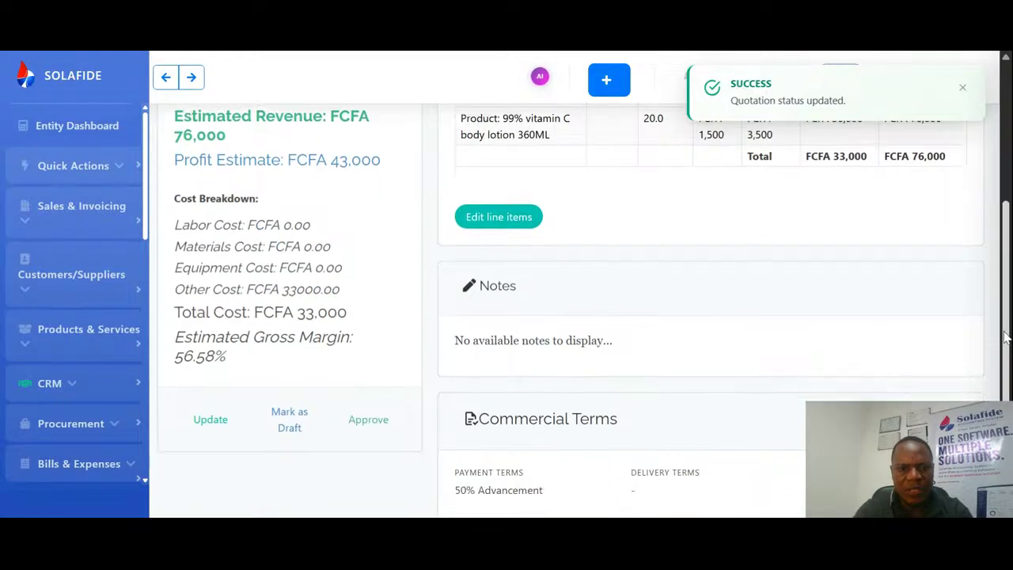
click(385, 416)
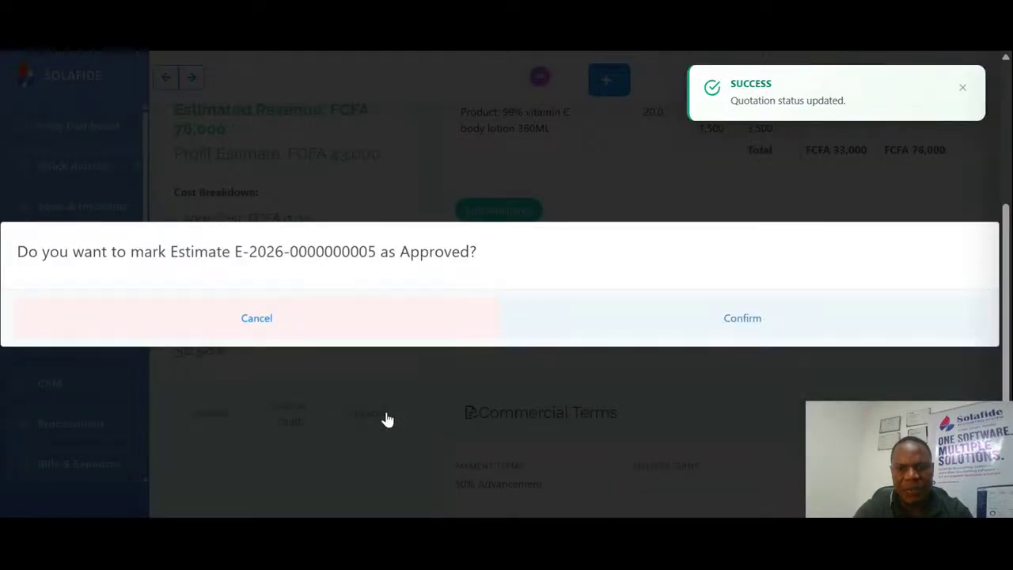
click(745, 319)
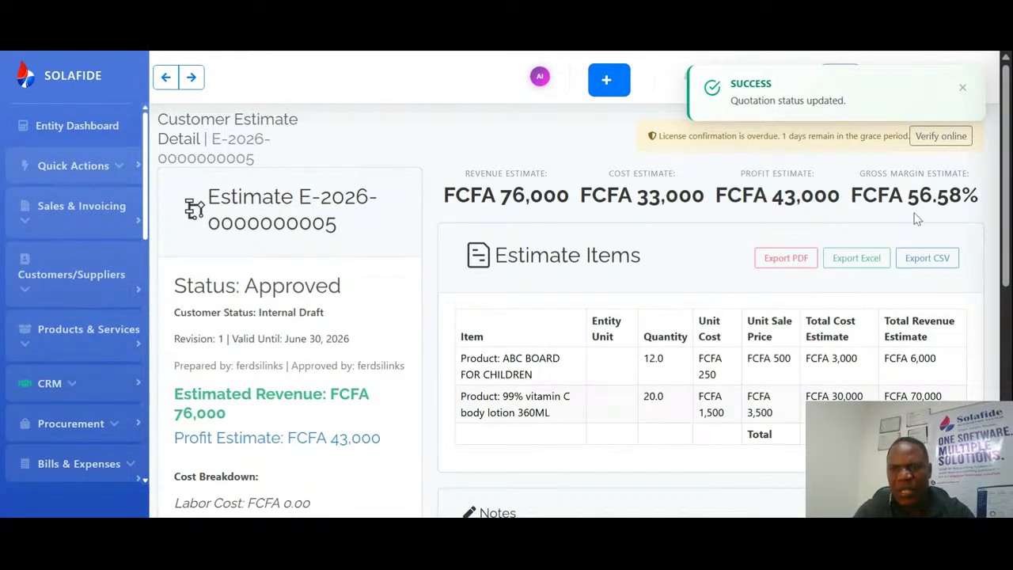
Step: Check the approved estimate's gross margin and mark the estimate as sent to the customer
drag(1006, 171, 1012, 171)
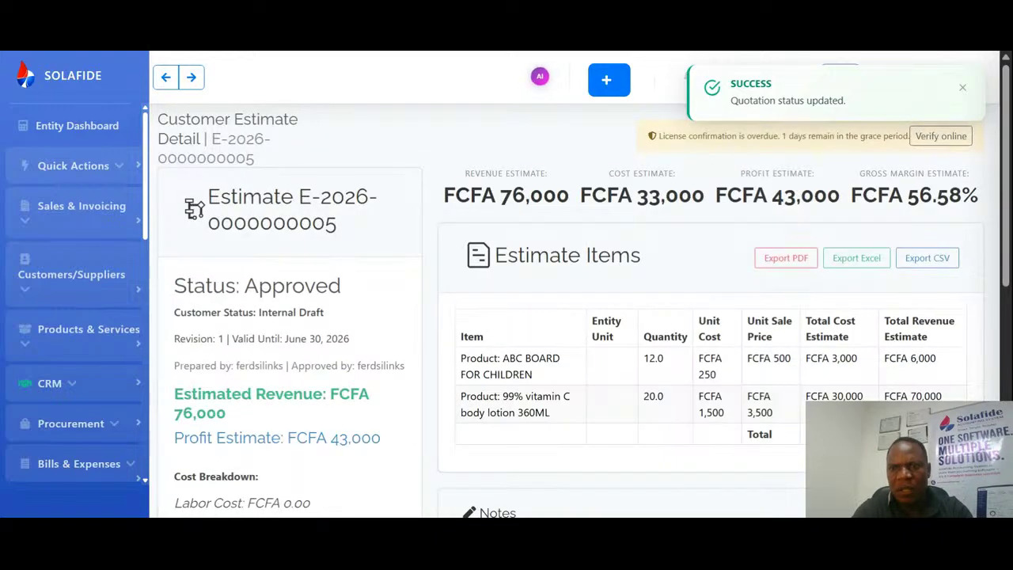
drag(907, 194, 961, 194)
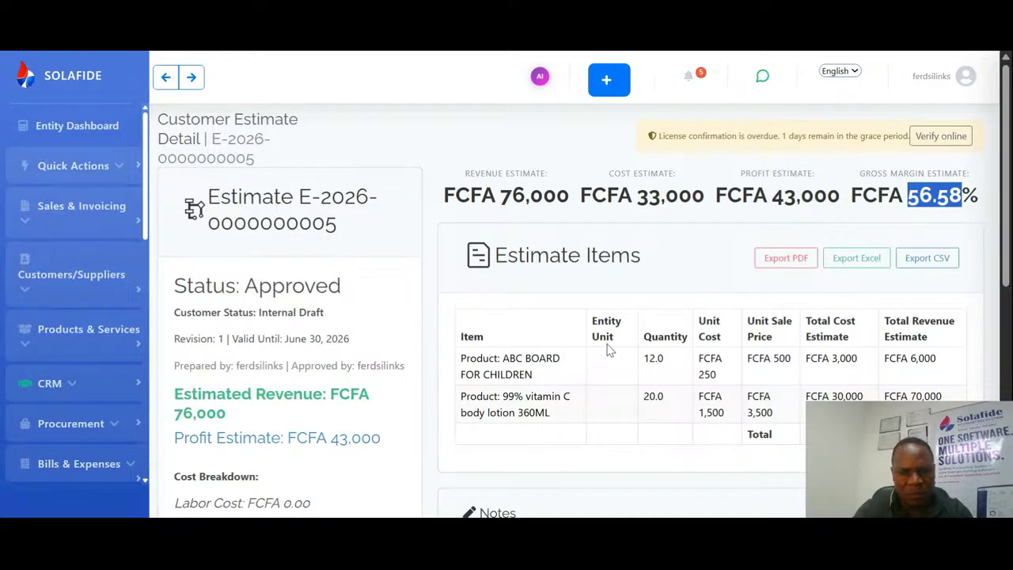
scroll(1007, 164, down, 5)
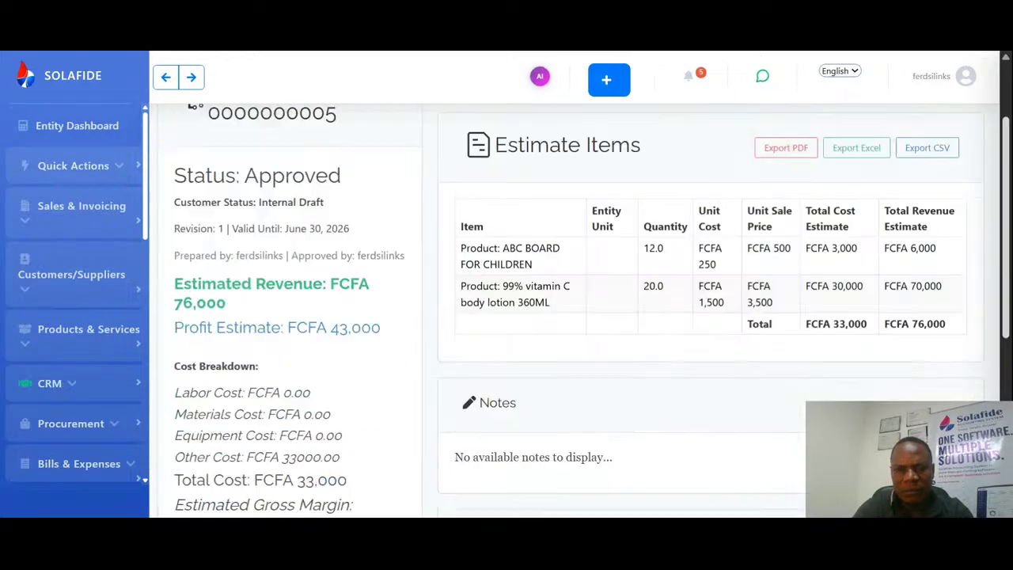
scroll(1004, 372, down, 4)
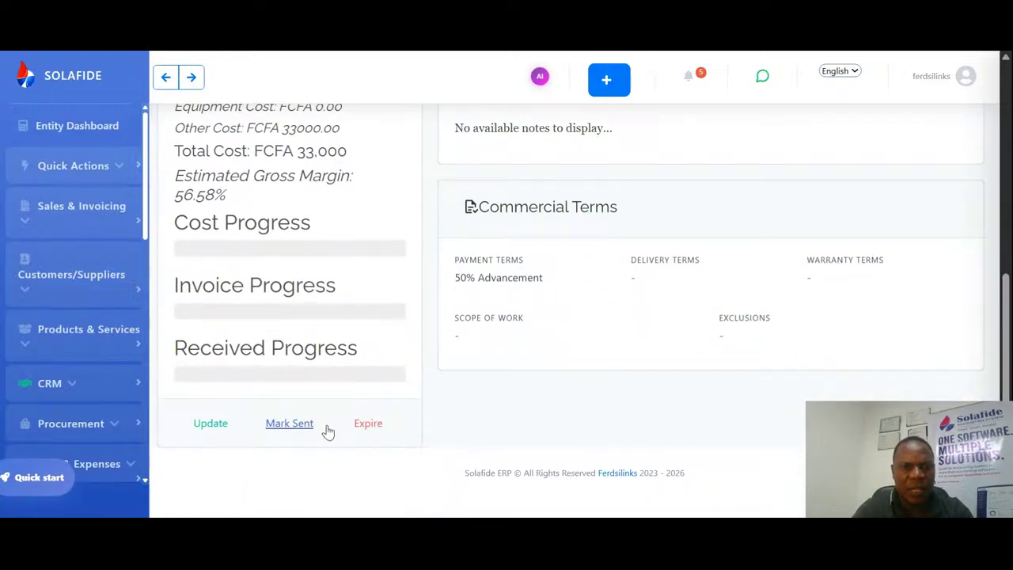
click(321, 427)
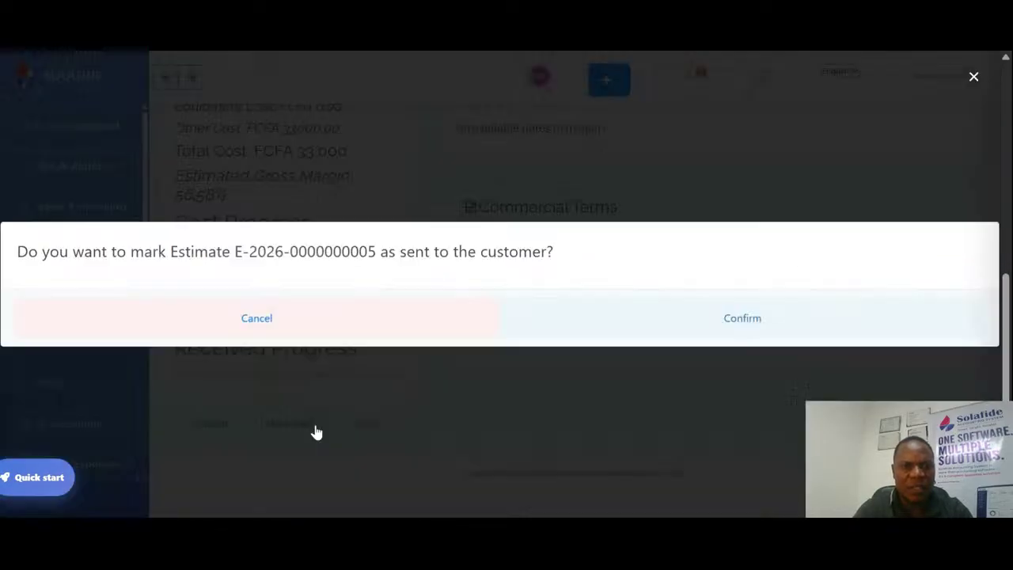
click(736, 319)
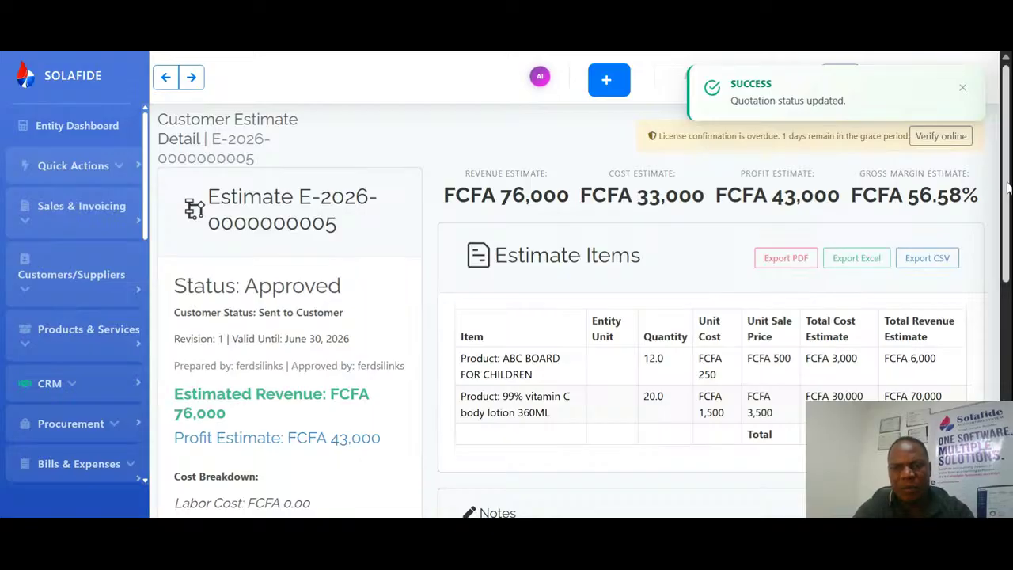
Step: Record the sent estimate as accepted by the customer and confirm the change
drag(1004, 182, 989, 331)
scroll(990, 331, down, 3)
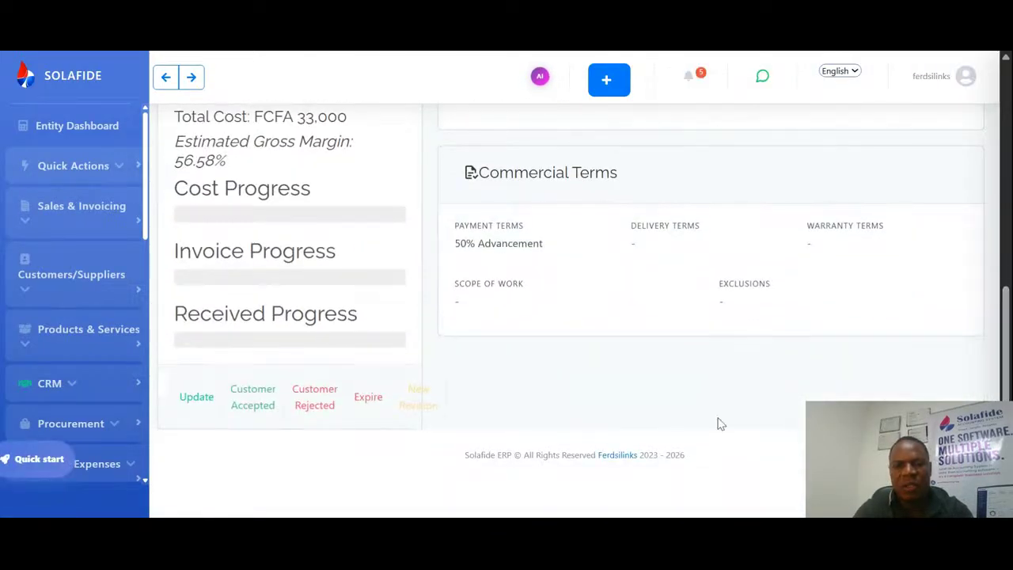
drag(719, 423, 543, 411)
click(554, 411)
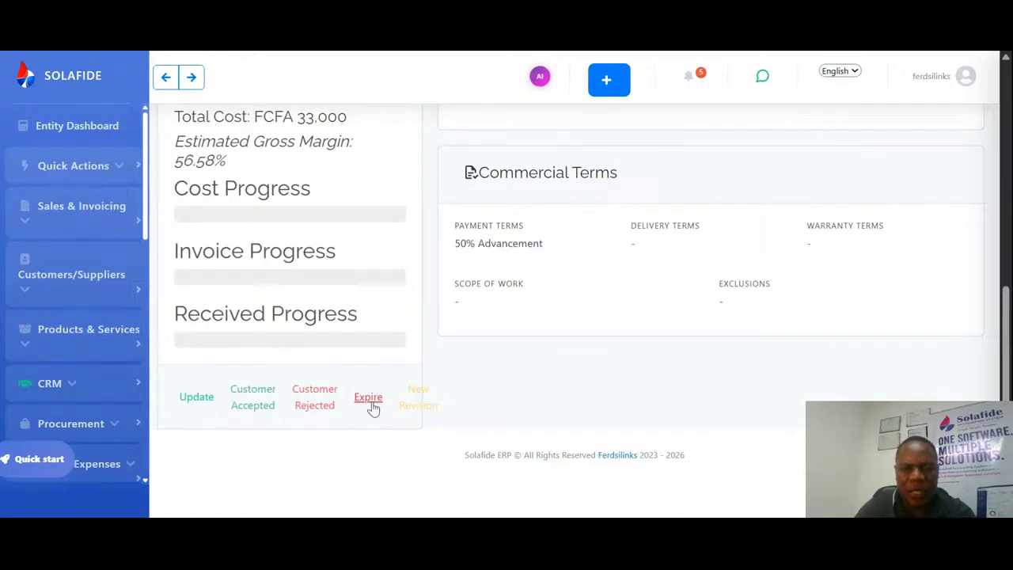
click(246, 398)
click(740, 322)
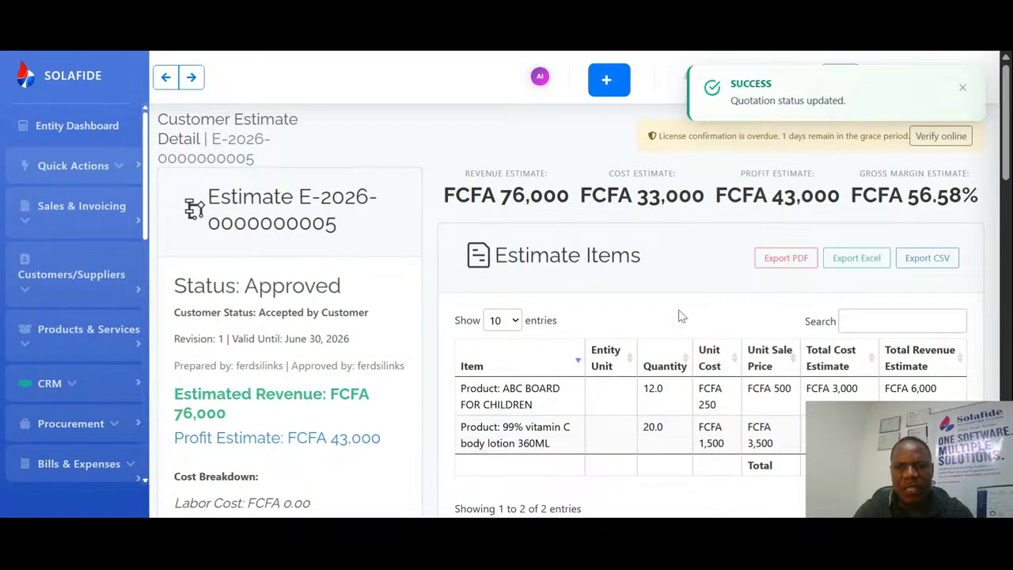
Step: Initiate an invoice from the customer-accepted estimate
scroll(578, 317, down, 9)
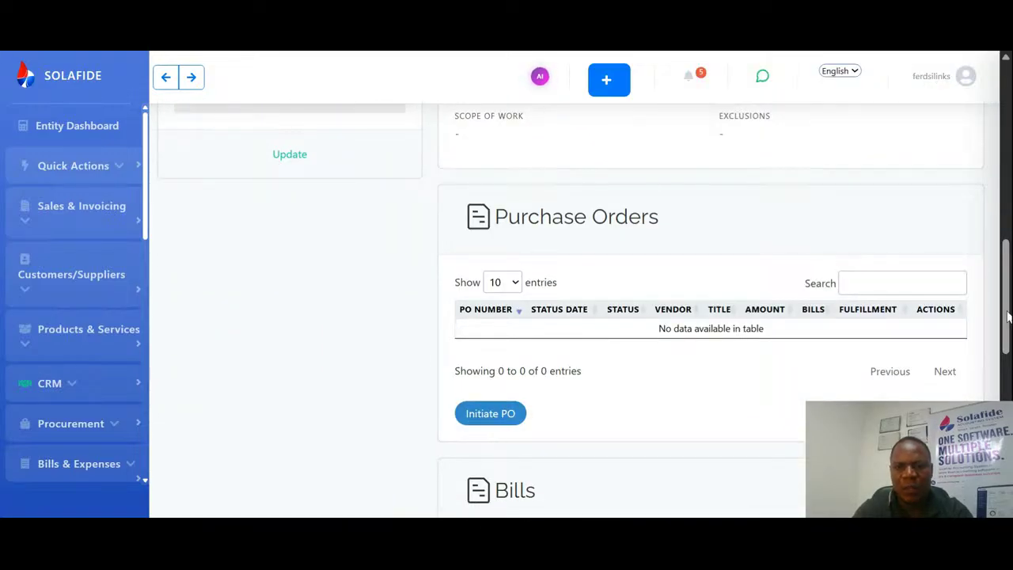
scroll(585, 396, down, 3)
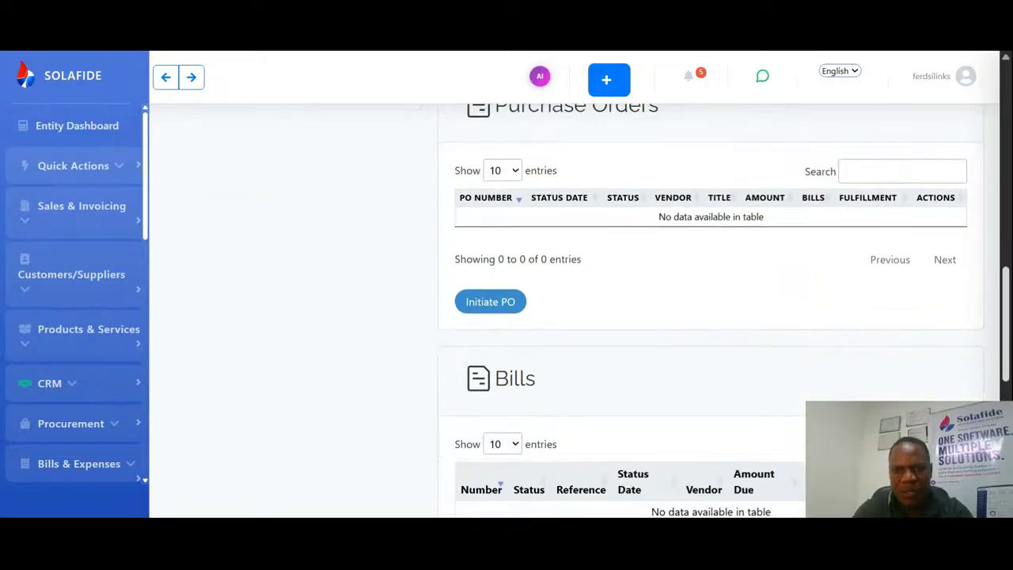
scroll(577, 400, down, 5)
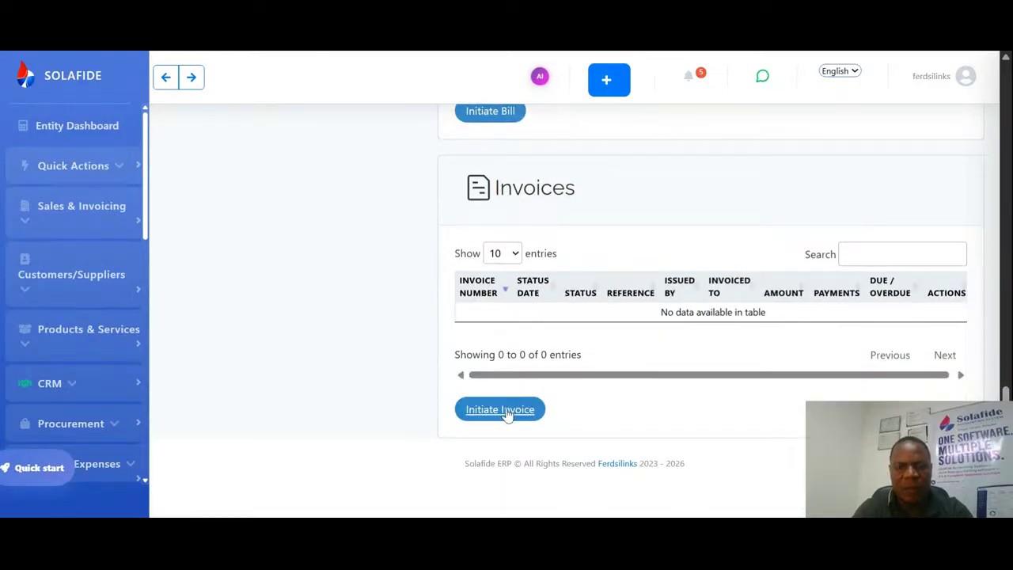
click(507, 414)
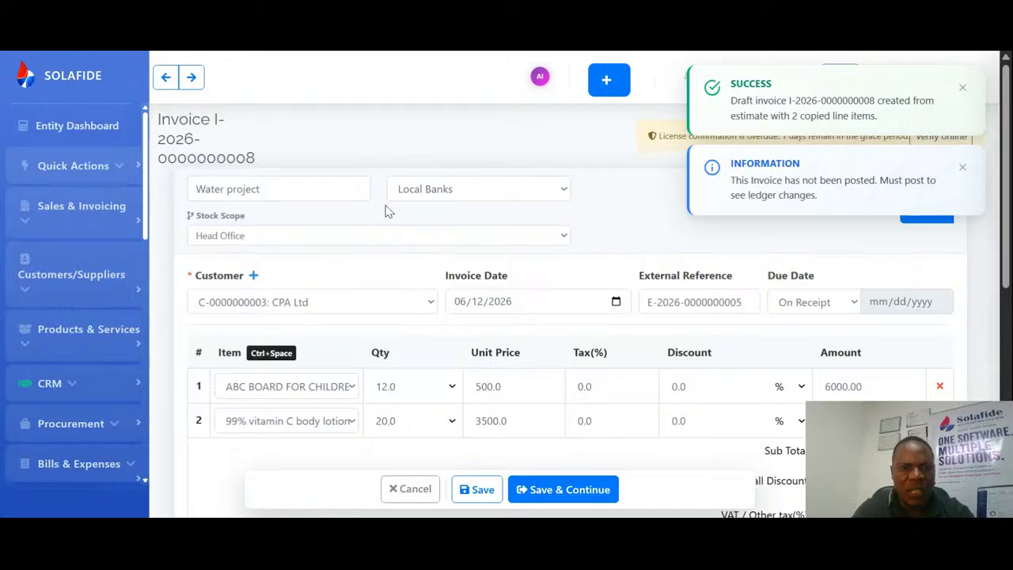
Step: Review the draft Water project invoice's account, stock scope, line items, totals and notes
click(521, 190)
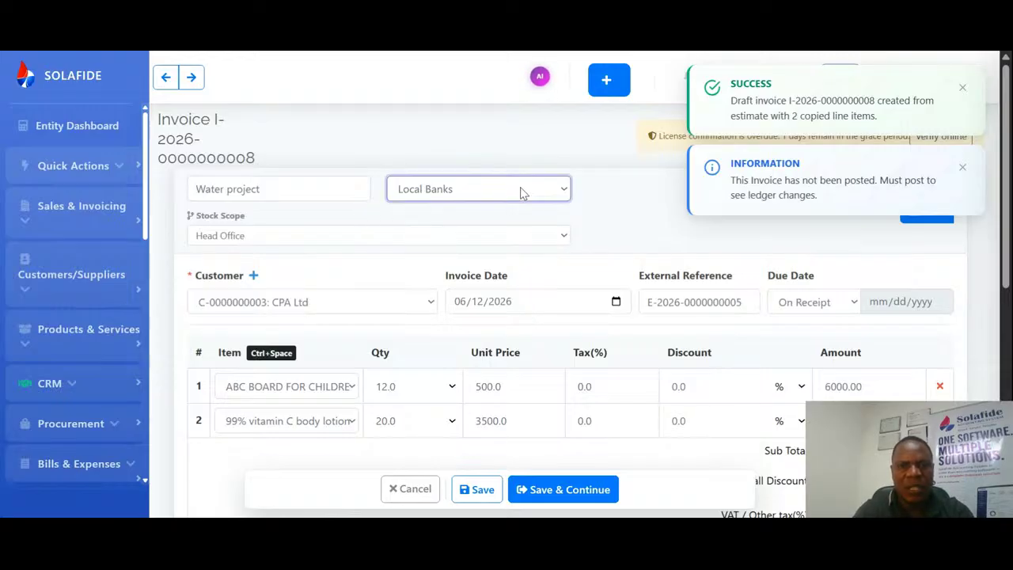
click(427, 244)
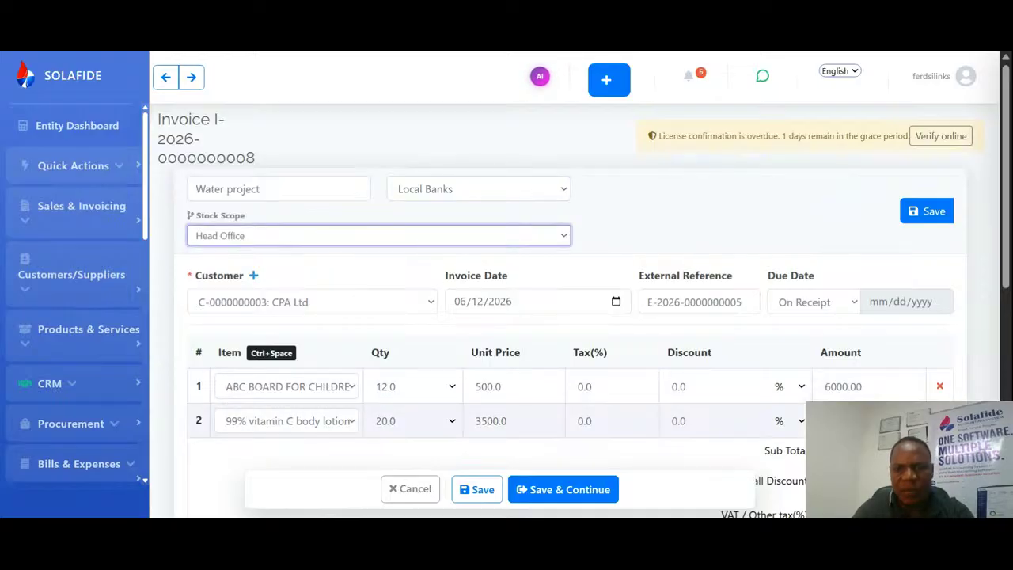
scroll(1009, 309, down, 2)
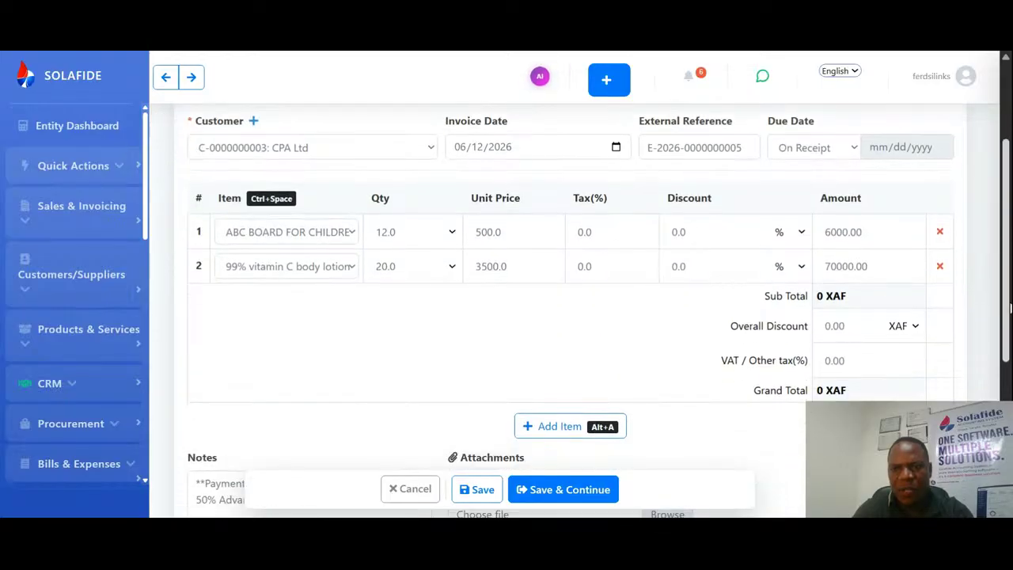
scroll(1009, 309, up, 1)
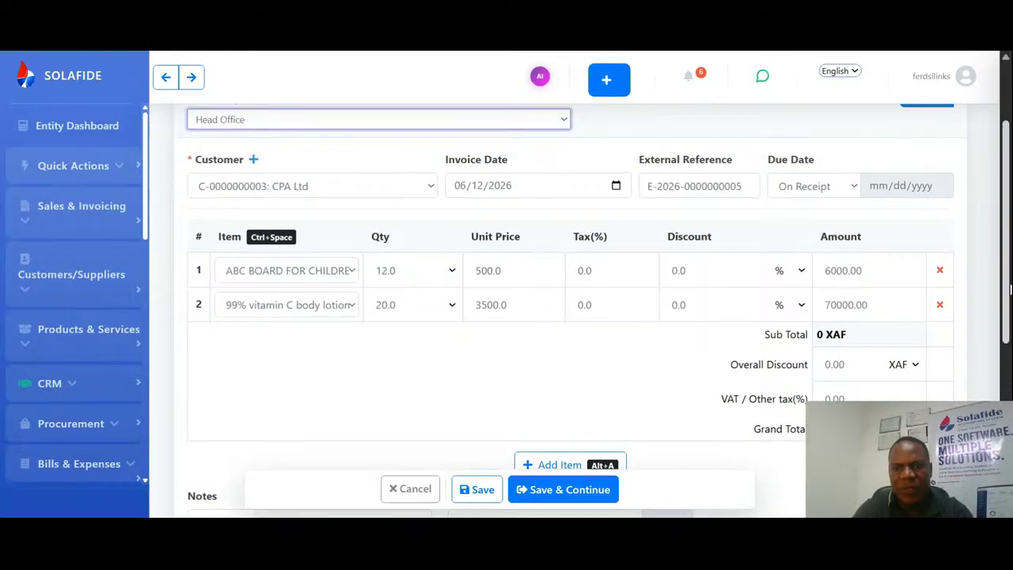
scroll(1009, 273, down, 3)
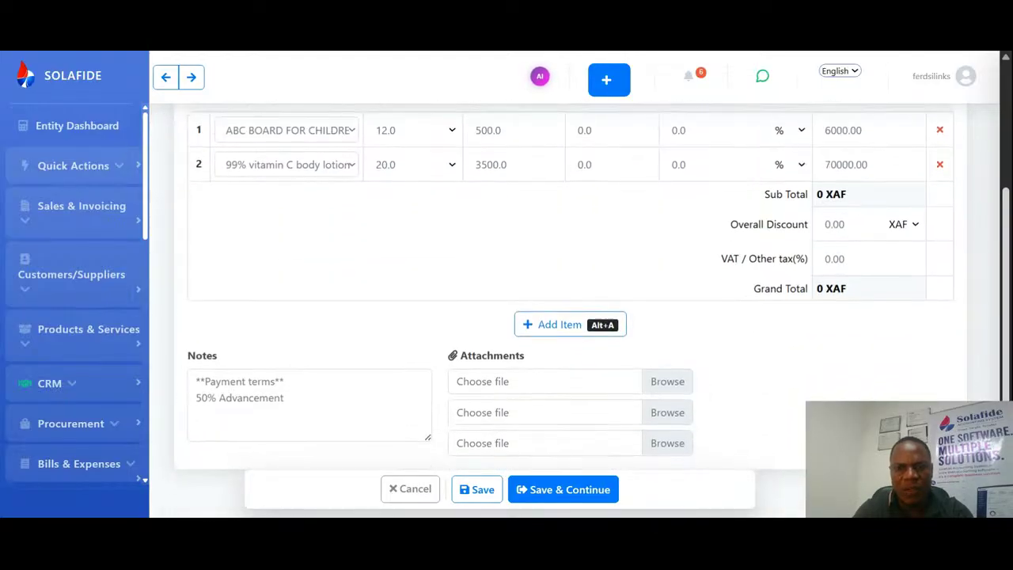
Step: Try to save the draft Water project invoice and check its form for anything that needs completing
click(570, 494)
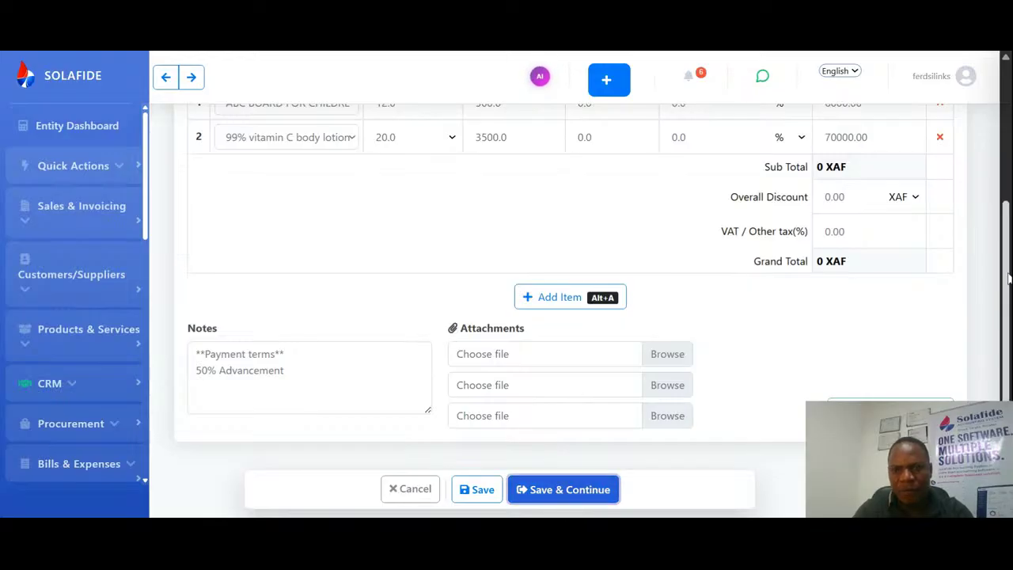
scroll(1010, 277, down, 2)
scroll(1002, 198, up, 5)
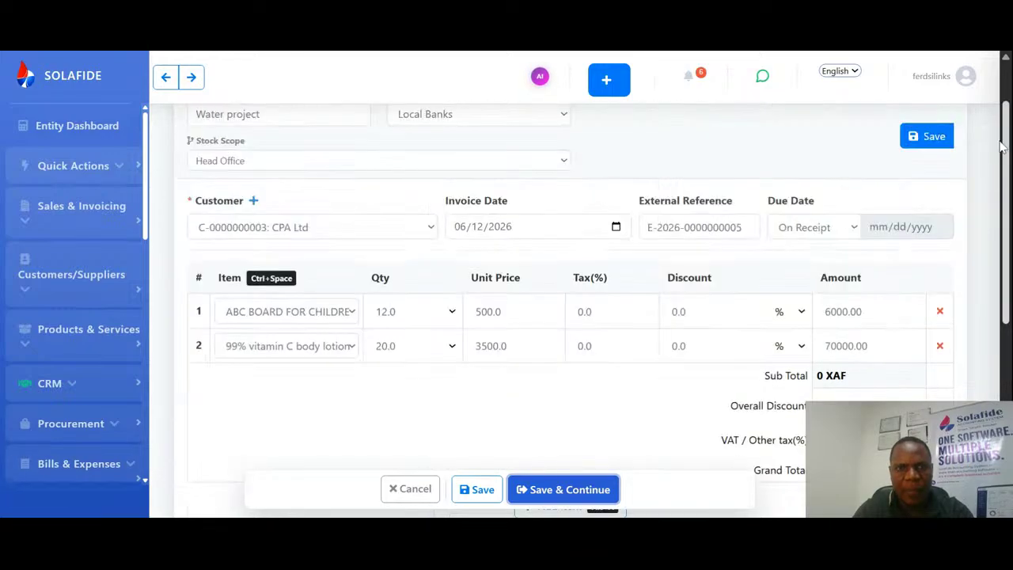
scroll(1001, 146, up, 1)
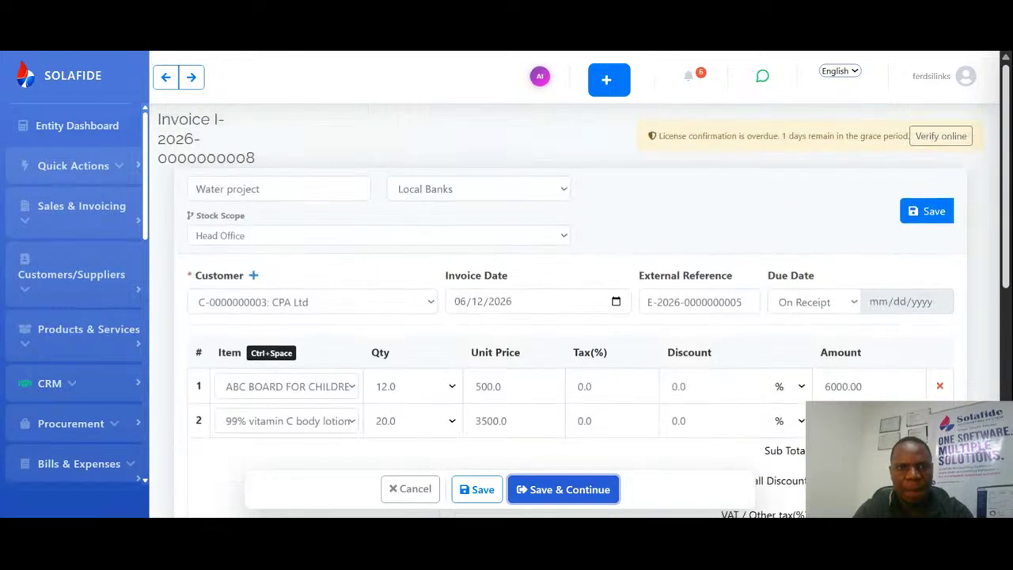
click(937, 212)
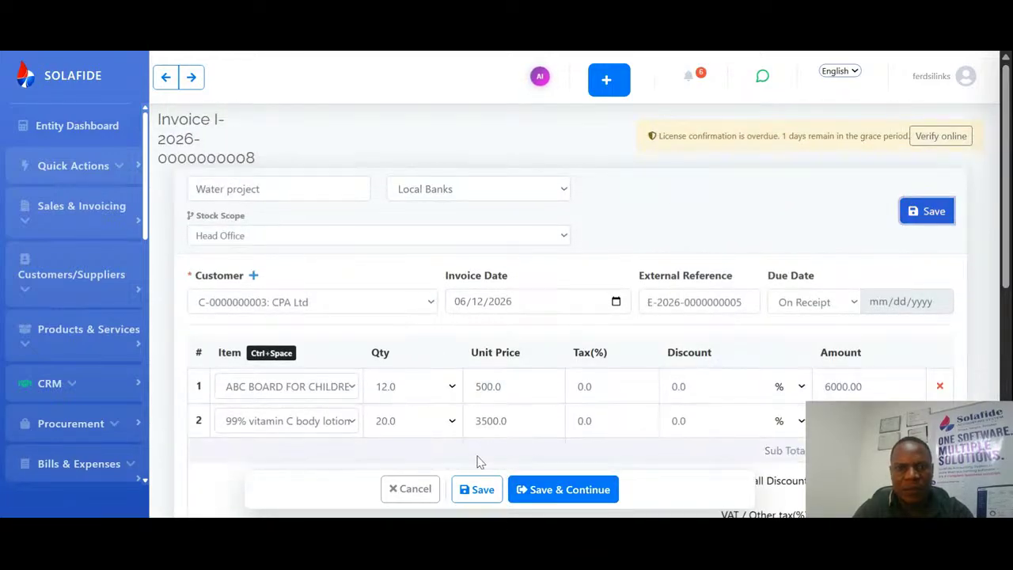
click(483, 494)
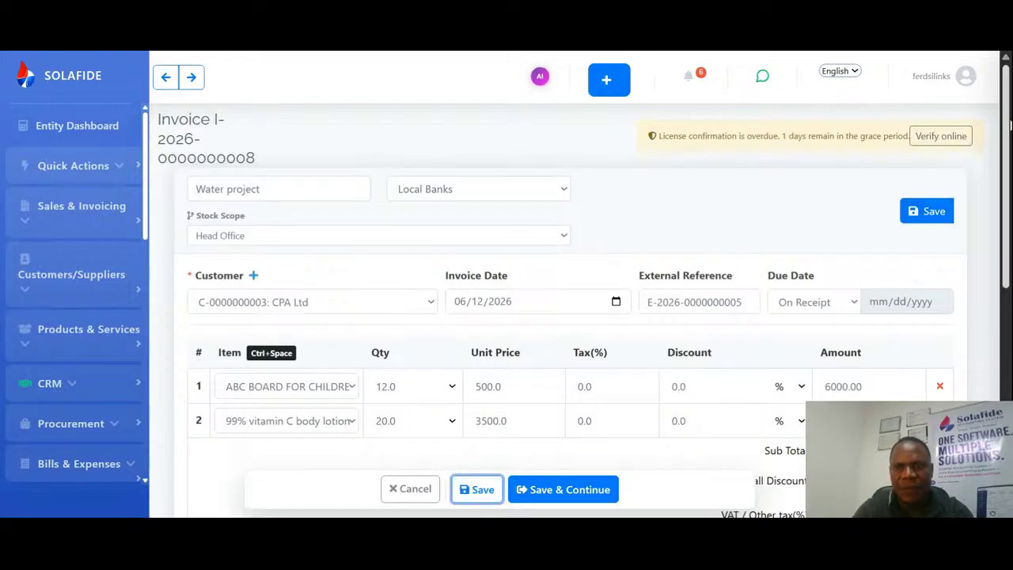
drag(1007, 103, 958, 319)
drag(942, 387, 990, 178)
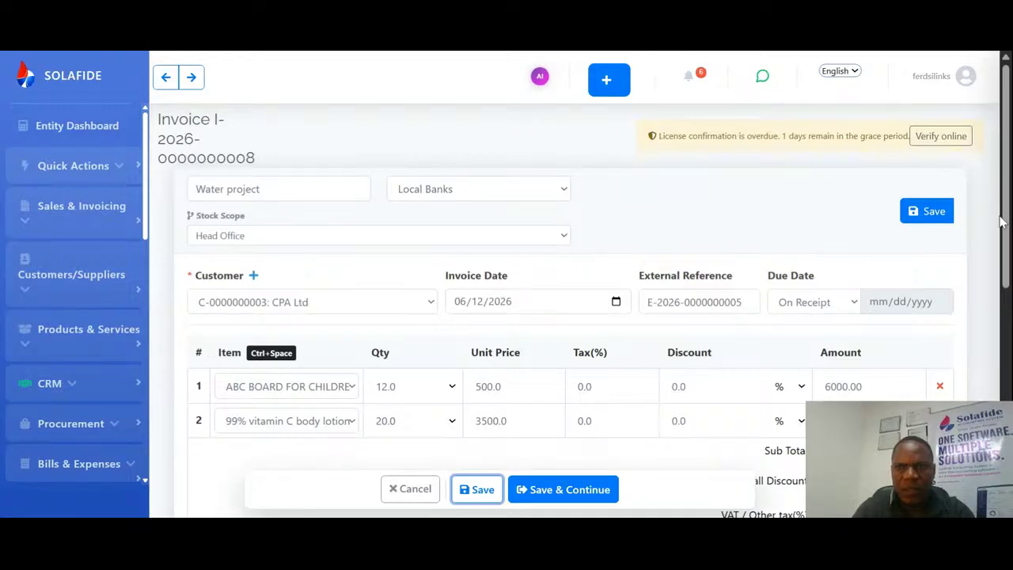
mouse_move(1008, 157)
mouse_down()
mouse_move(1007, 378)
mouse_move(1007, 152)
mouse_up()
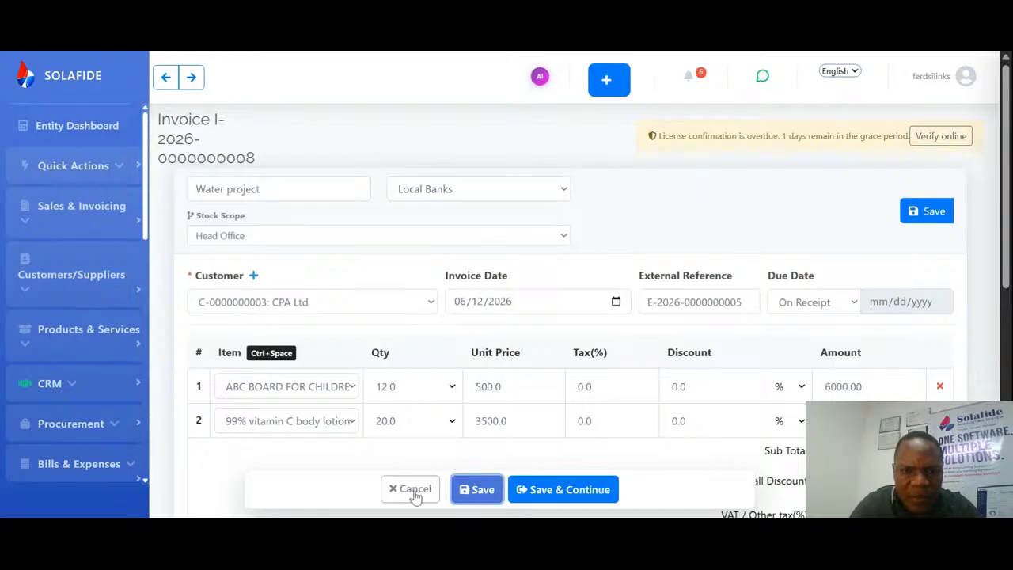
Step: Return to the accepted estimate, check its status, and open the list of customer estimates
click(167, 82)
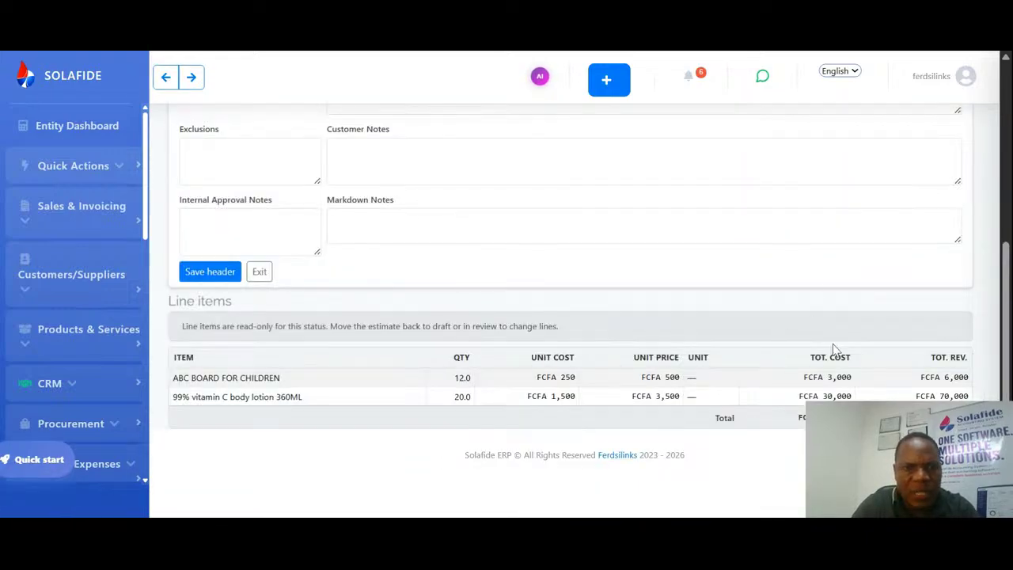
drag(1002, 277, 1003, 127)
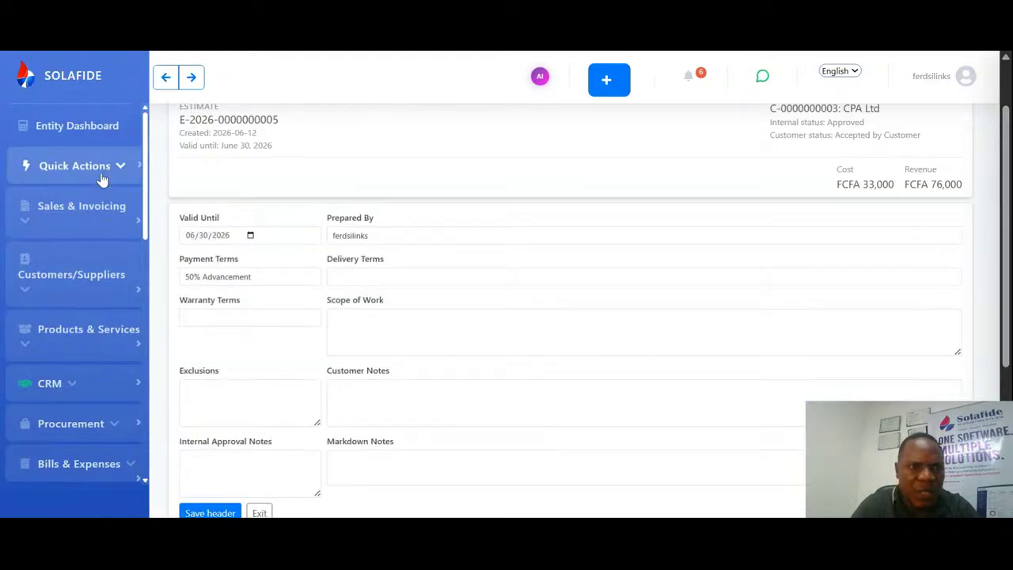
click(106, 168)
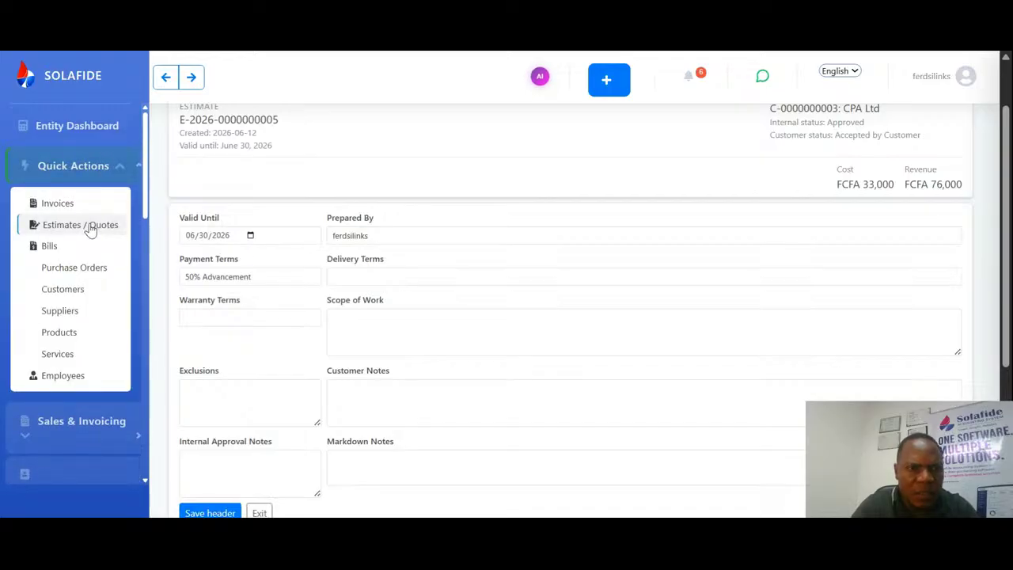
click(91, 228)
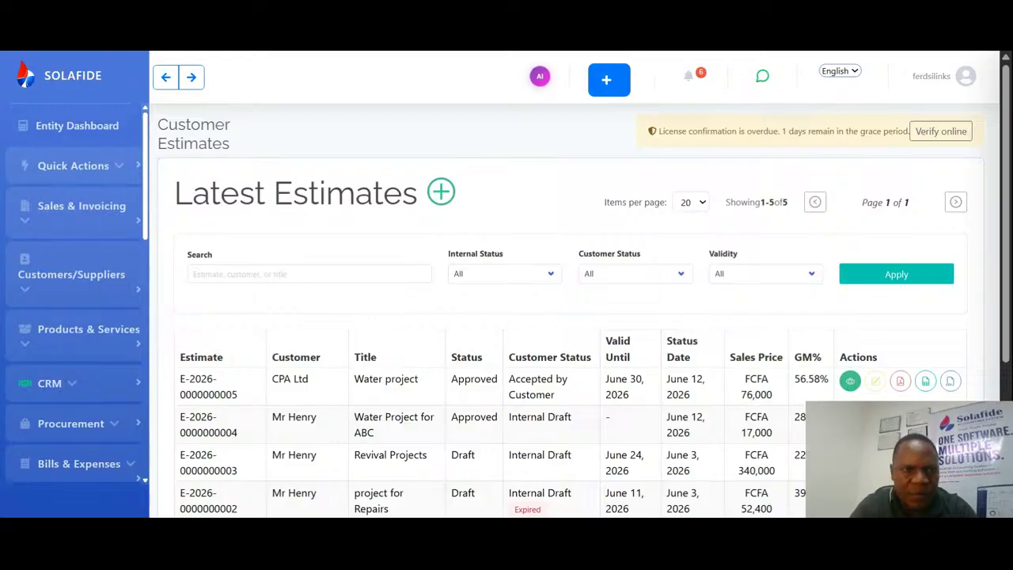
Step: From the invoice list, send CPA Ltd's draft invoice for review and try to approve and post it
click(118, 169)
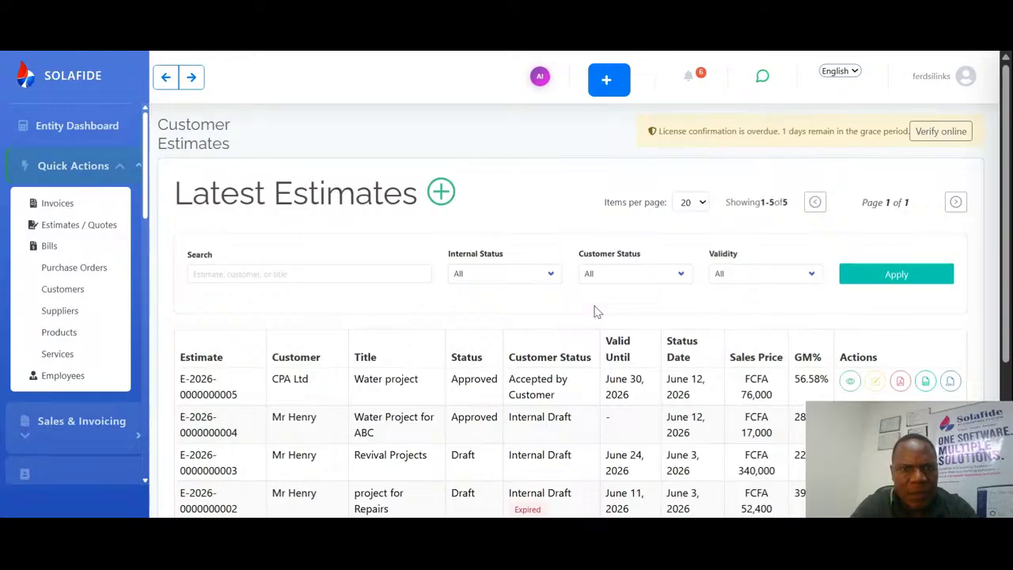
drag(1011, 222, 1011, 237)
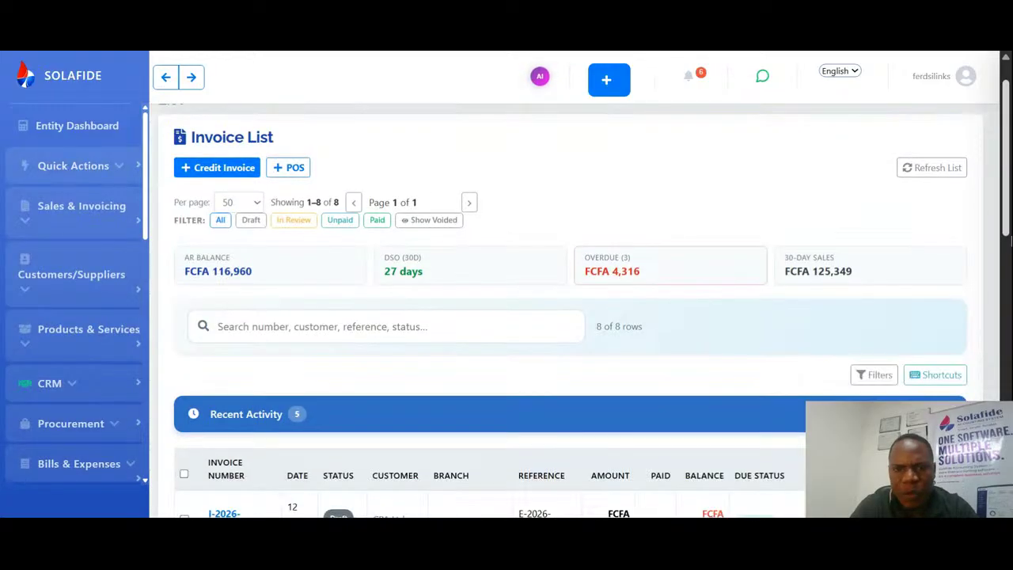
scroll(1011, 242, down, 3)
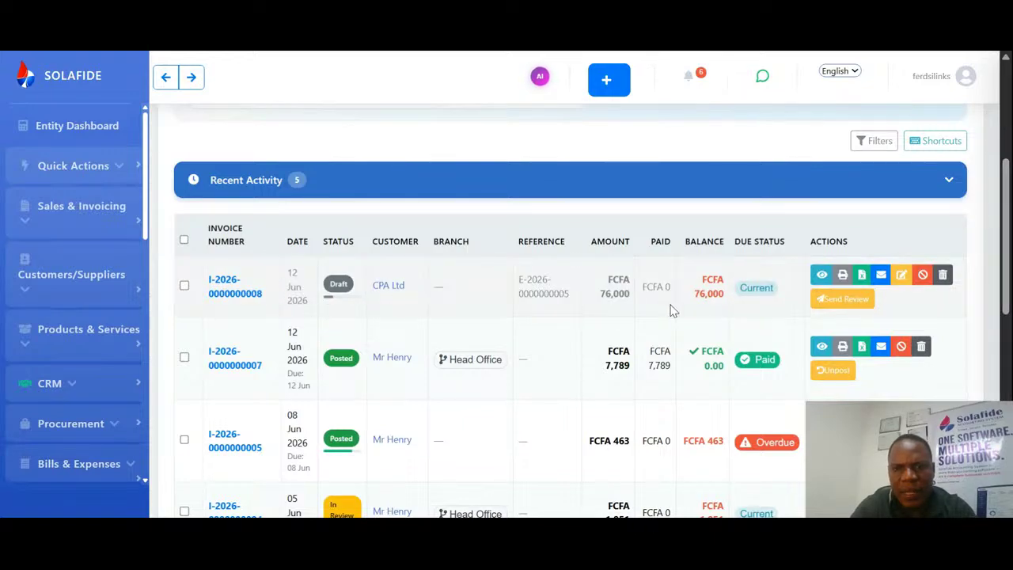
click(825, 303)
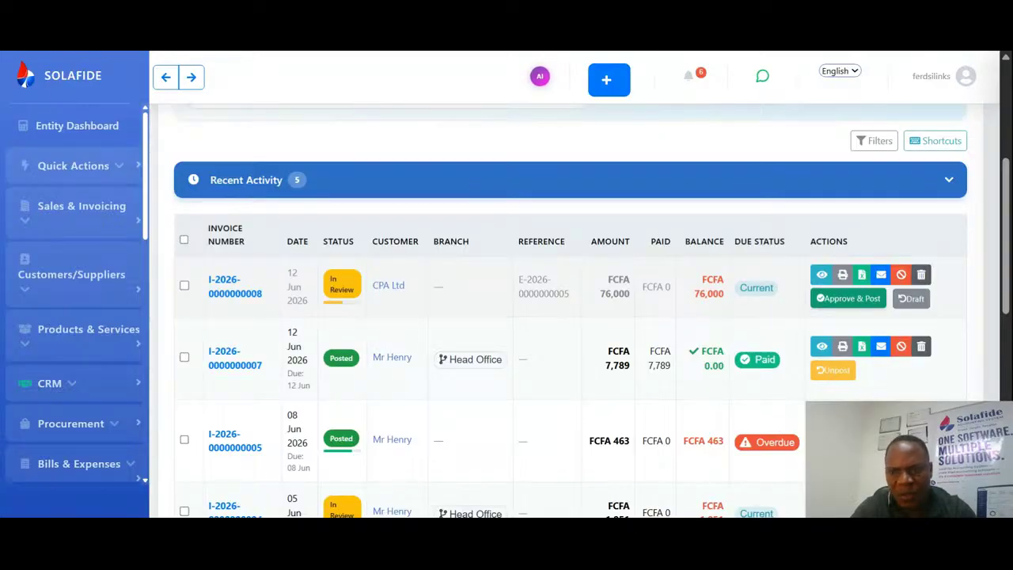
click(831, 299)
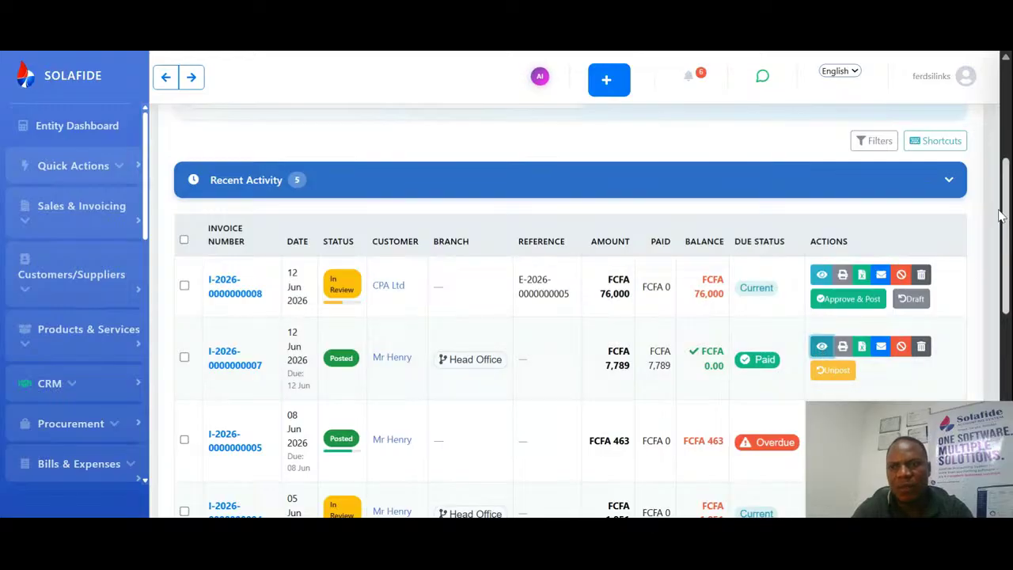
Step: Open the paid FCFA 7,789 invoice from the invoice list and examine its payment status, customer details and items
drag(1008, 206, 1008, 126)
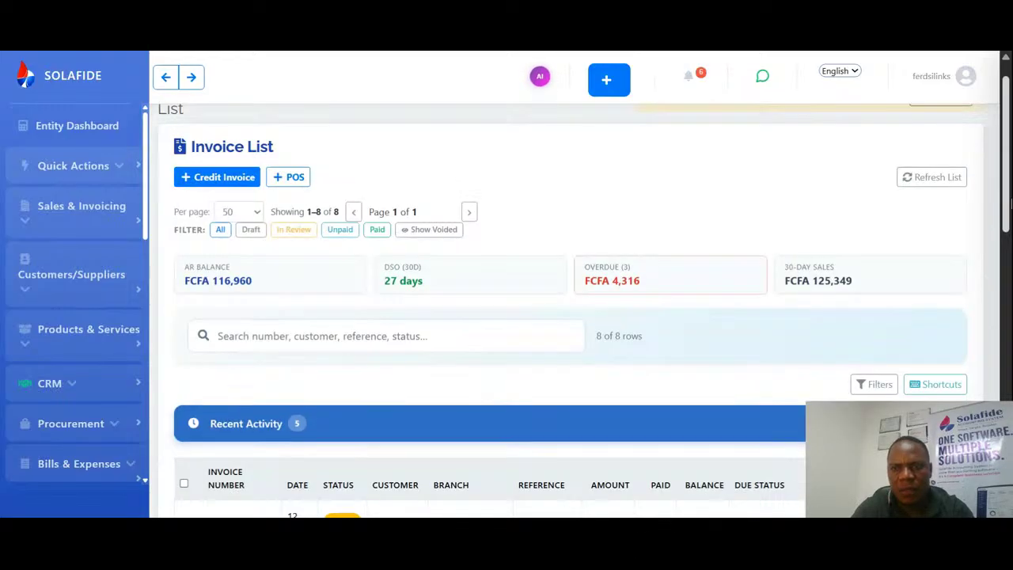
drag(1008, 218, 1009, 313)
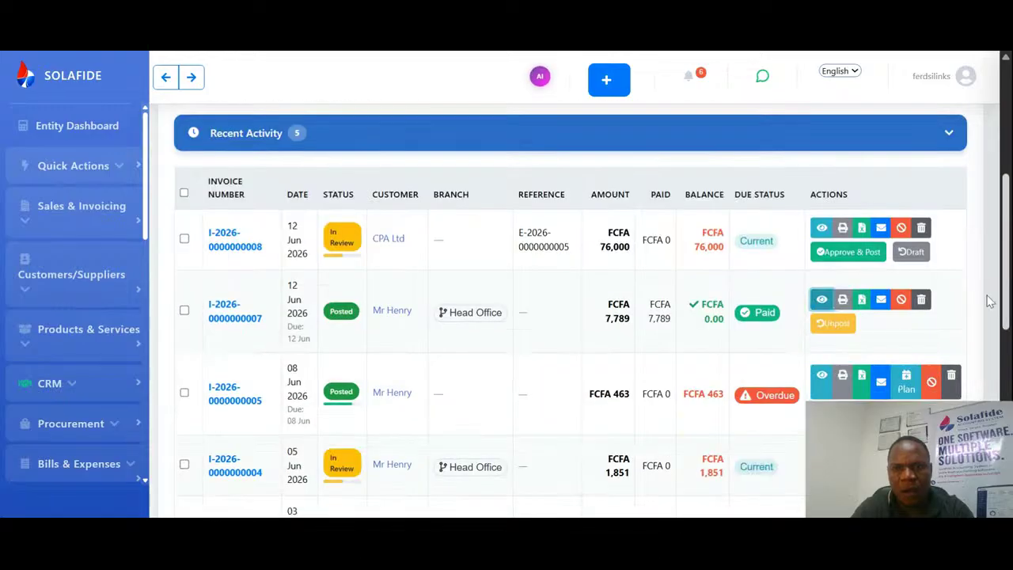
click(822, 299)
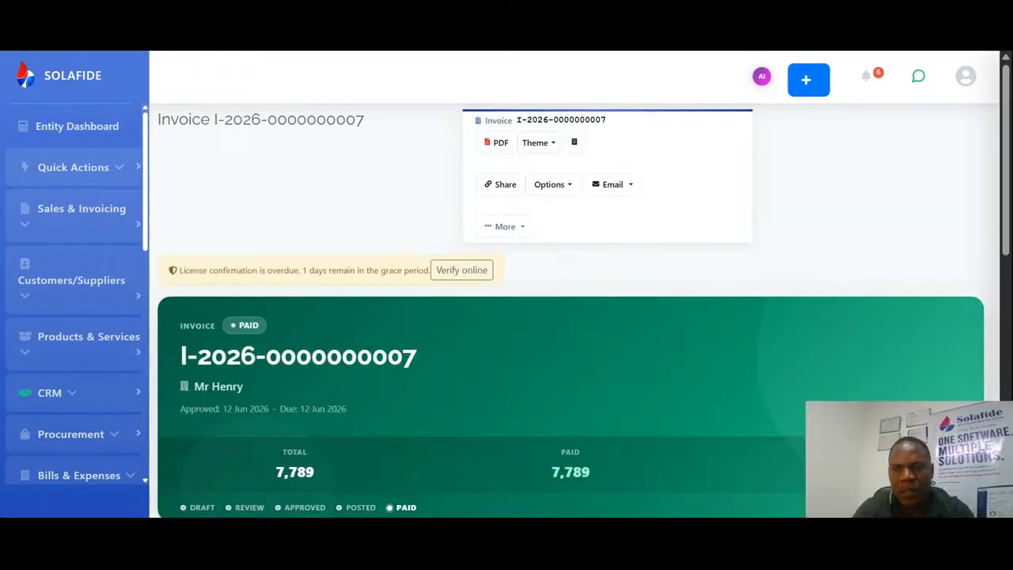
drag(1007, 170, 1010, 266)
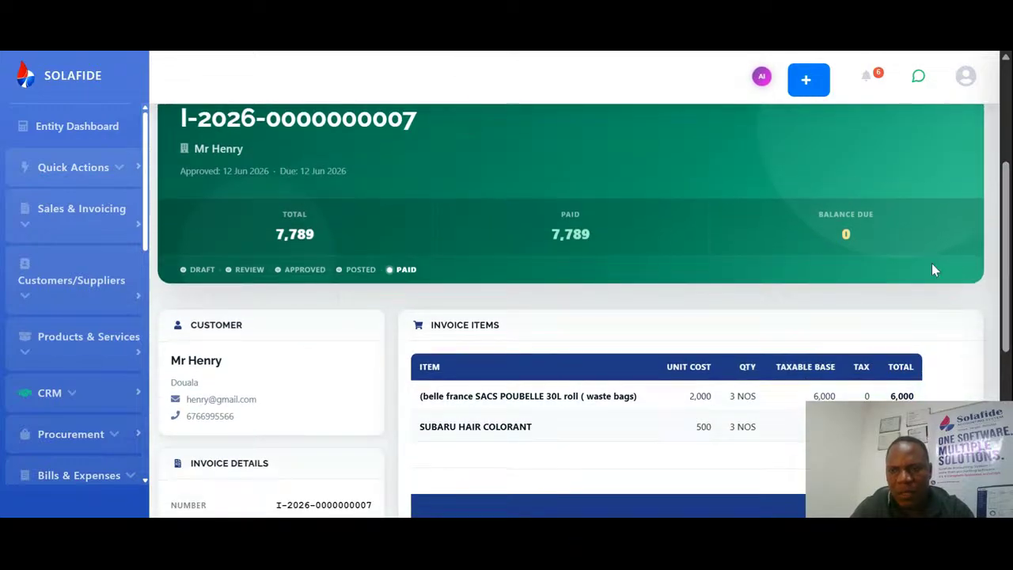
drag(1007, 212, 1007, 131)
click(475, 312)
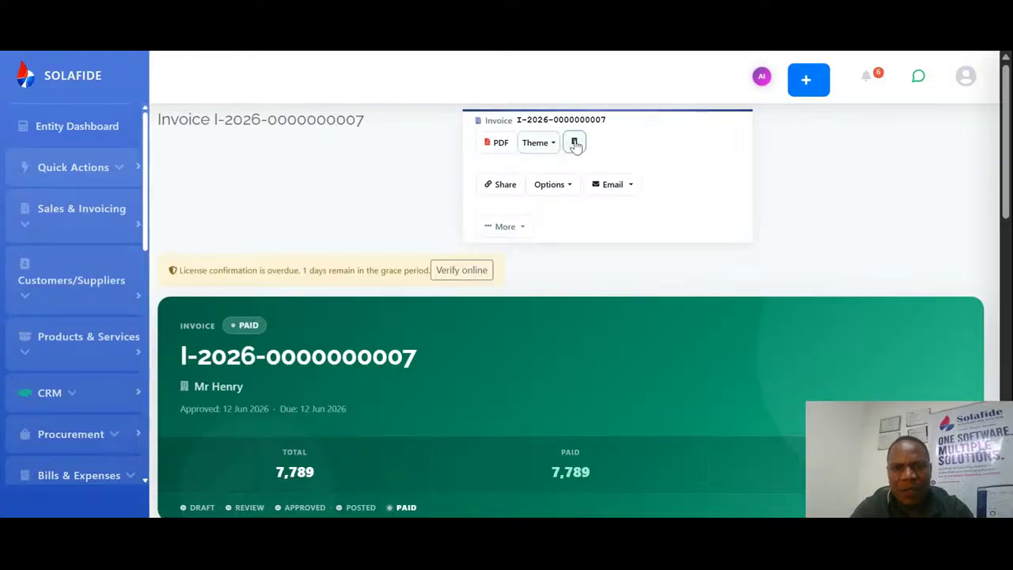
Step: Look at the email options available for the paid invoice and close them without sending anything
click(635, 186)
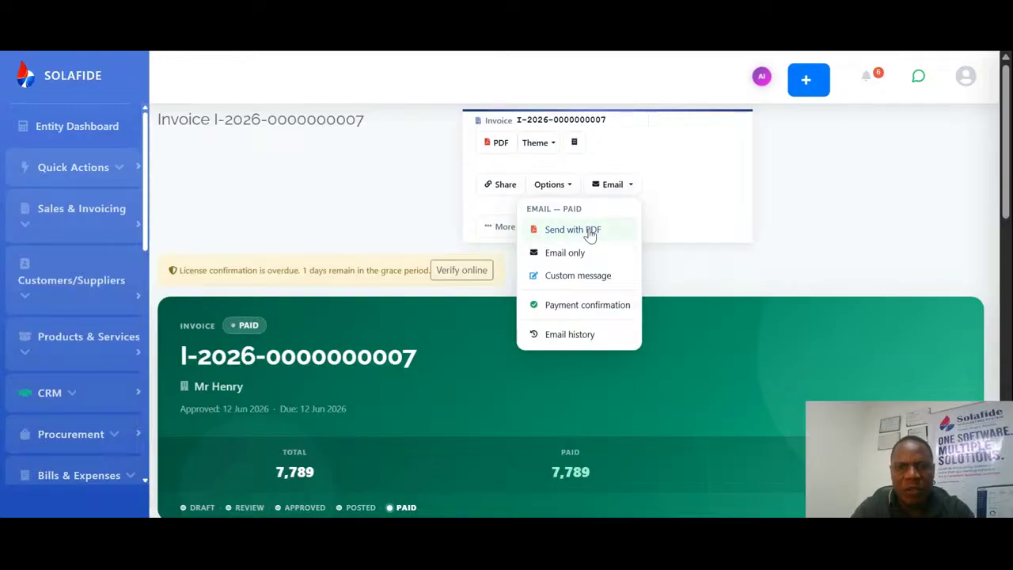
click(569, 92)
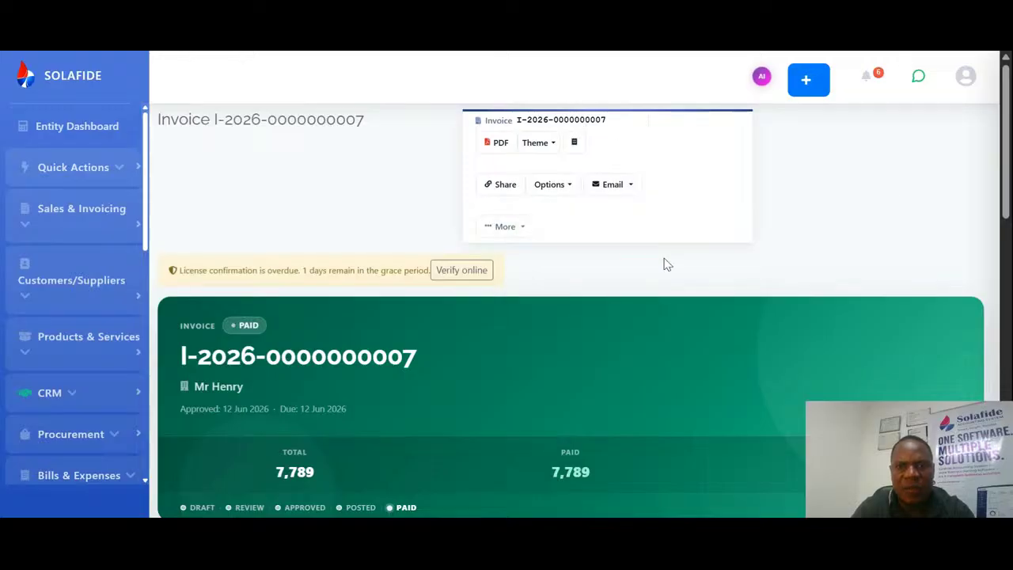
drag(1009, 158, 1009, 123)
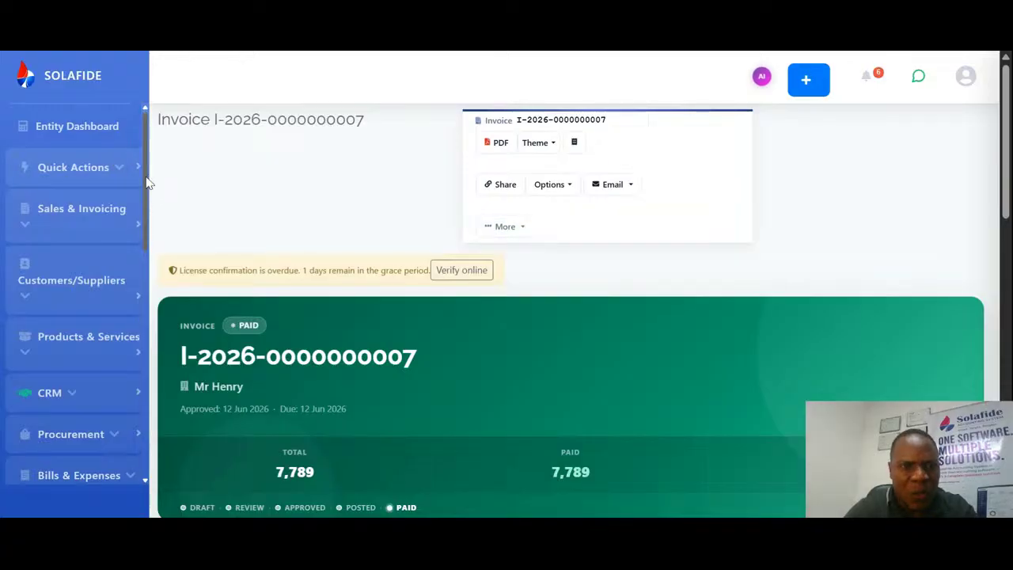
Step: Look over the functions offered in the CRM and Procurement modules, collapsing each one again
drag(147, 182, 146, 228)
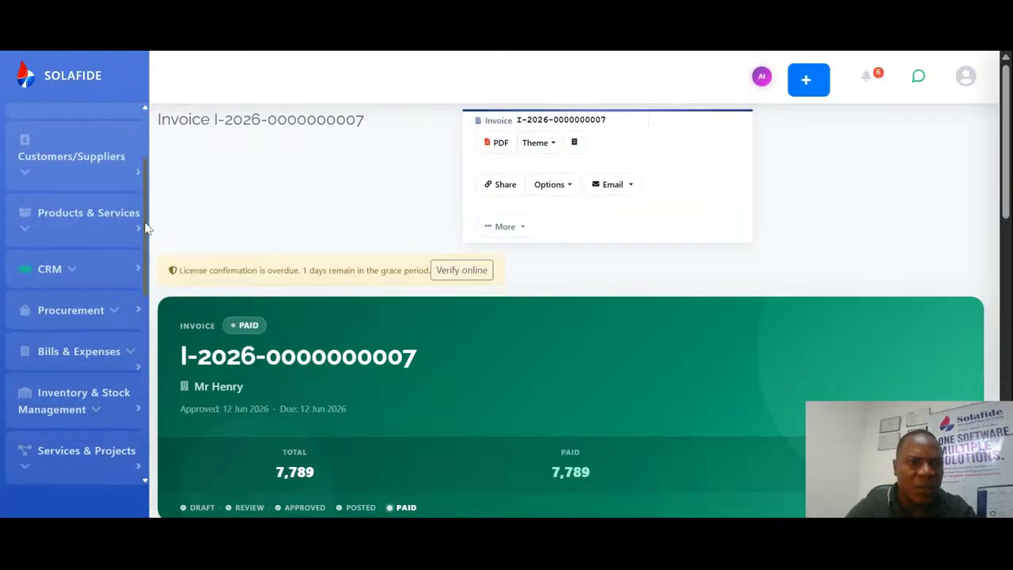
click(107, 274)
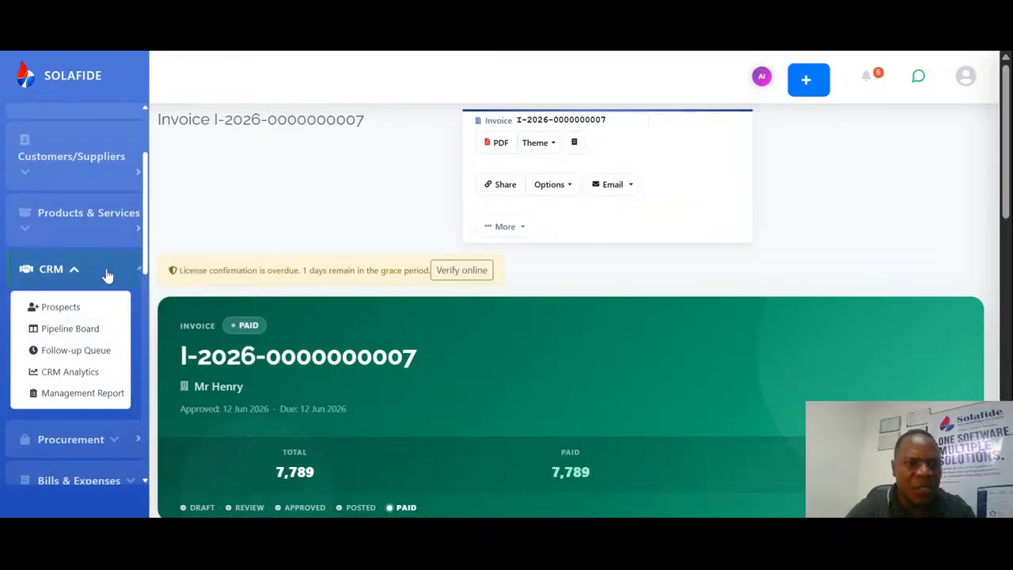
click(106, 274)
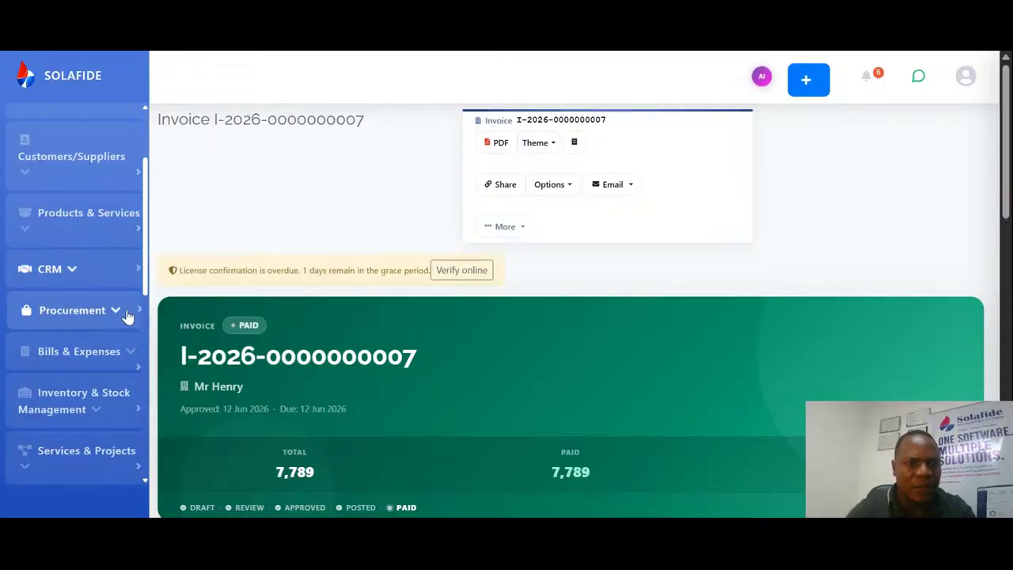
click(124, 312)
click(123, 312)
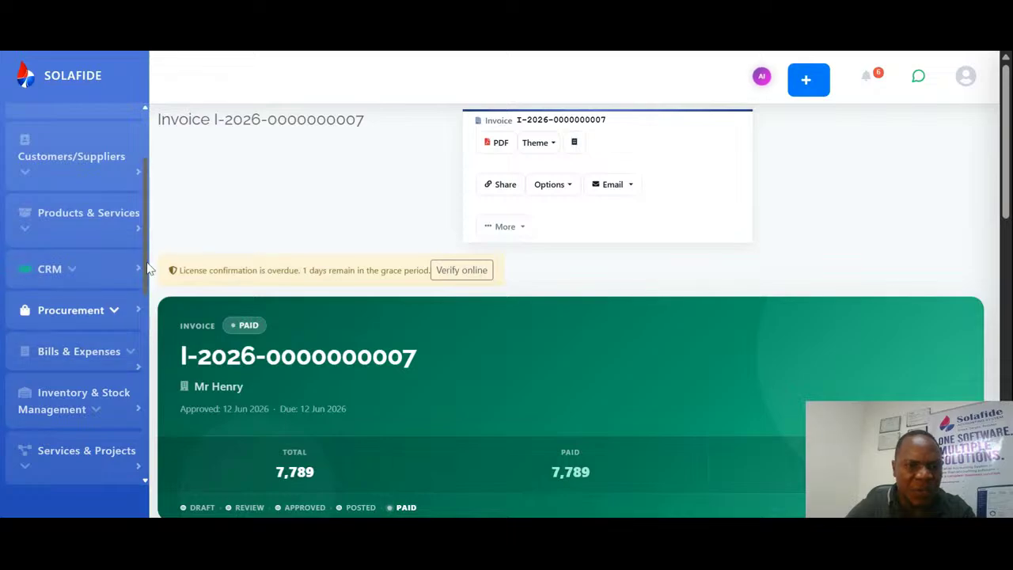
Step: Look over the Inventory & Stock Management module's areas, such as products, stock and warehouse operations, and collapse it
drag(148, 269, 151, 311)
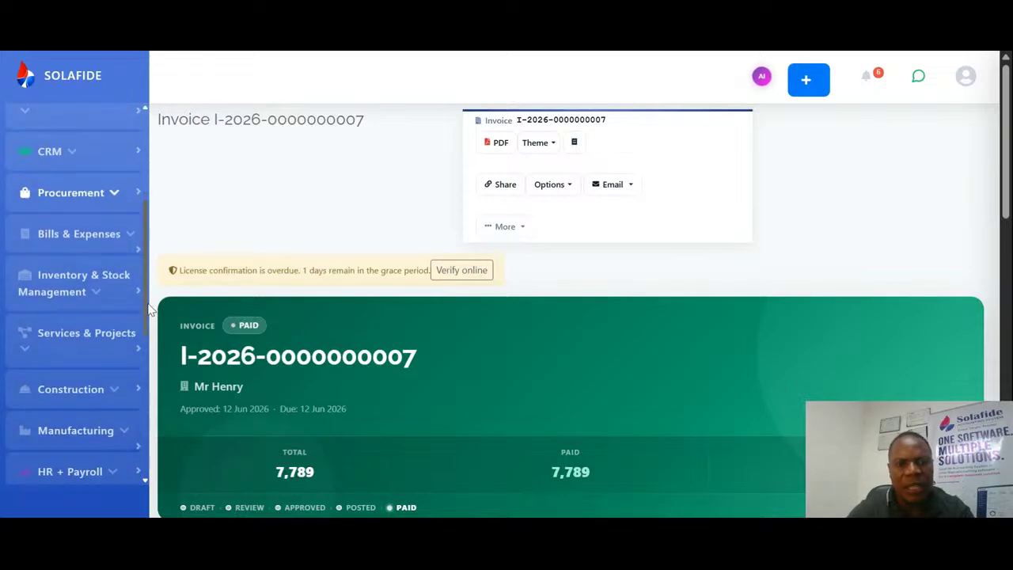
click(117, 287)
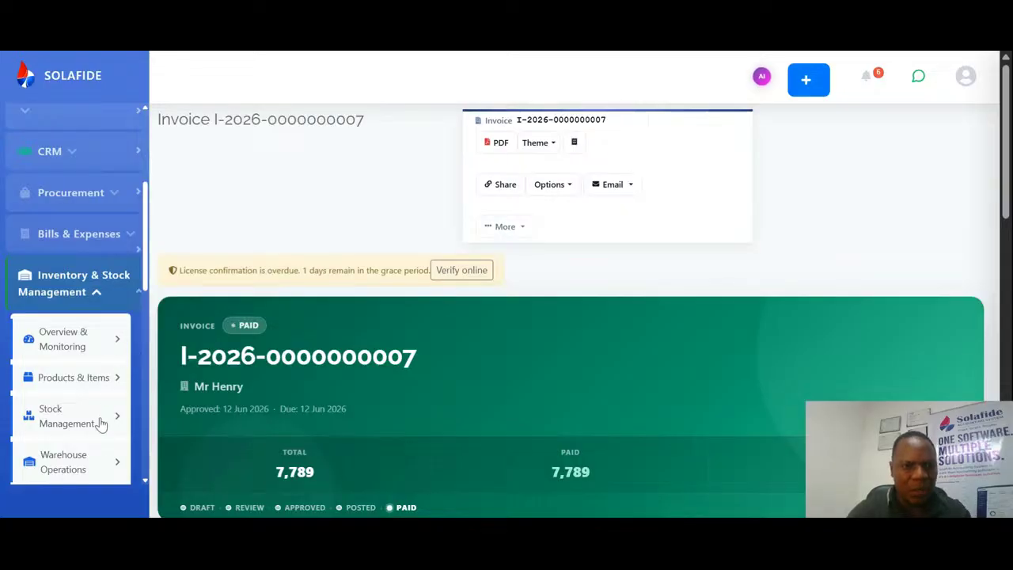
click(136, 291)
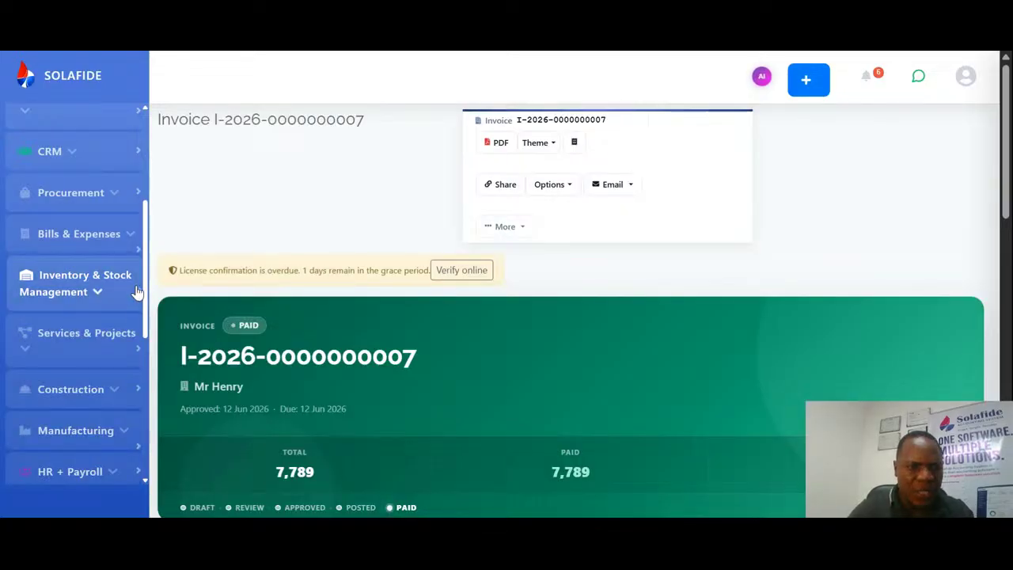
Step: Examine the Services & Projects module, including the entries under Service Operations, and collapse it
click(131, 347)
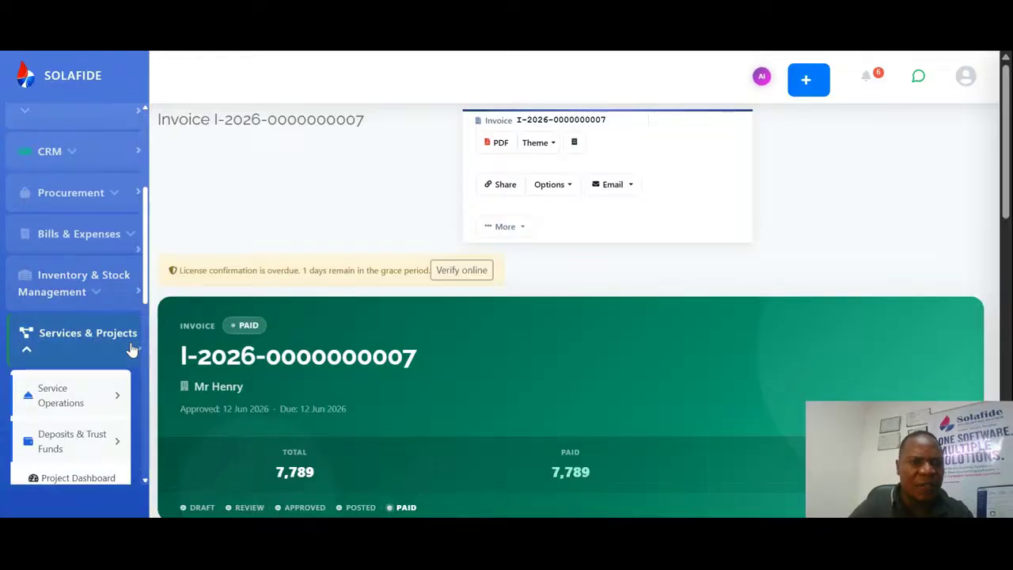
drag(145, 229, 150, 253)
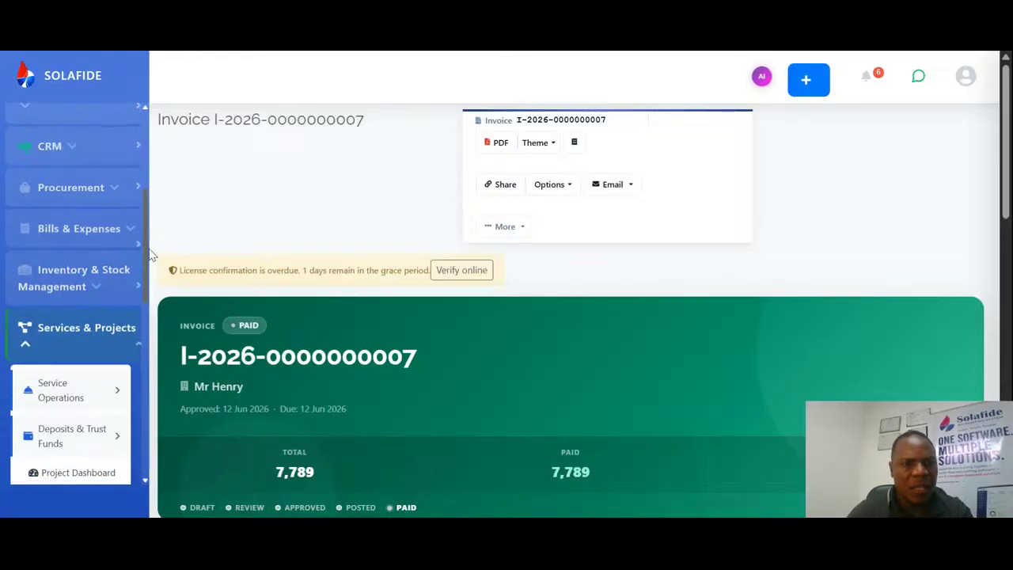
scroll(146, 253, down, 3)
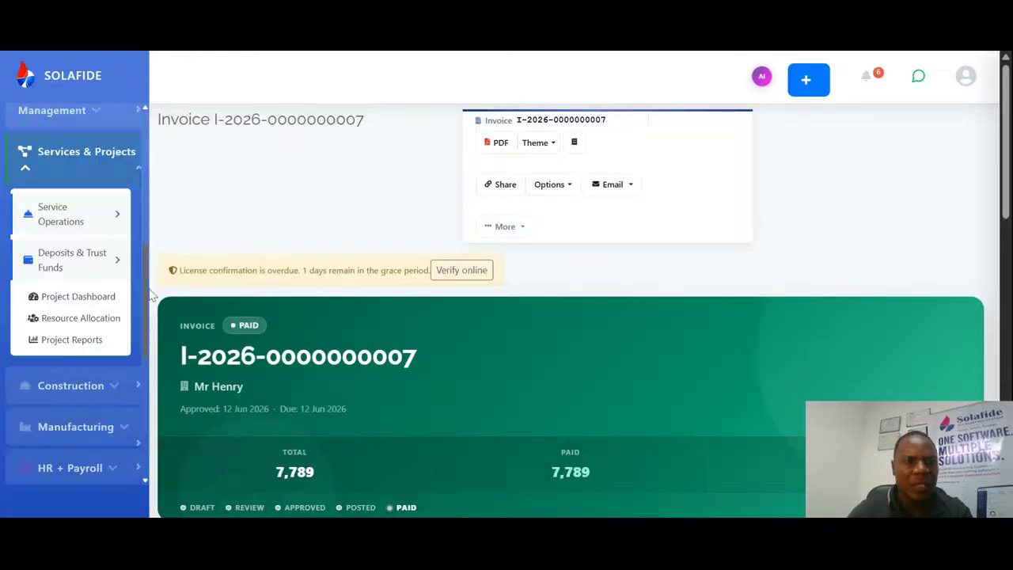
click(111, 194)
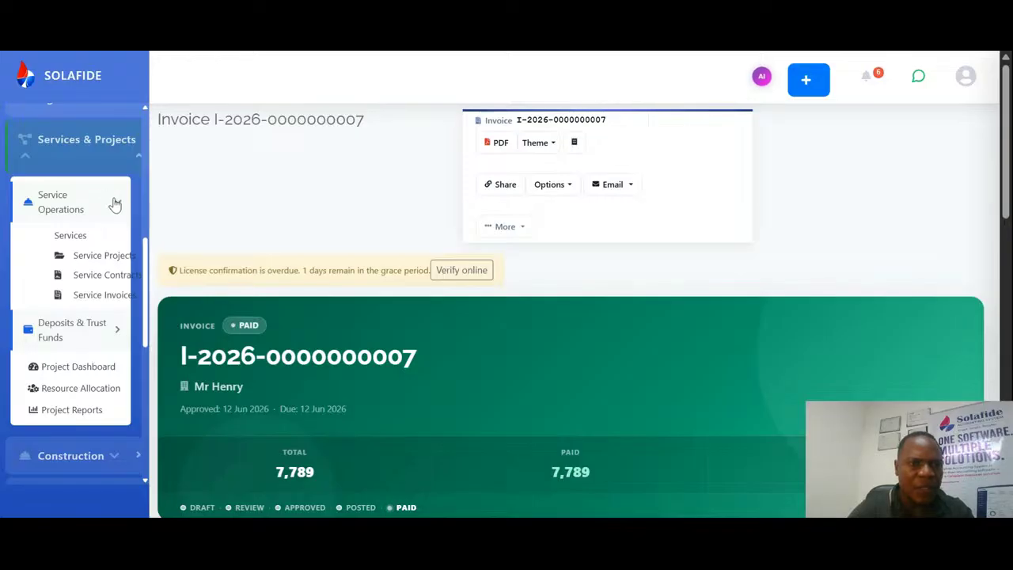
click(110, 201)
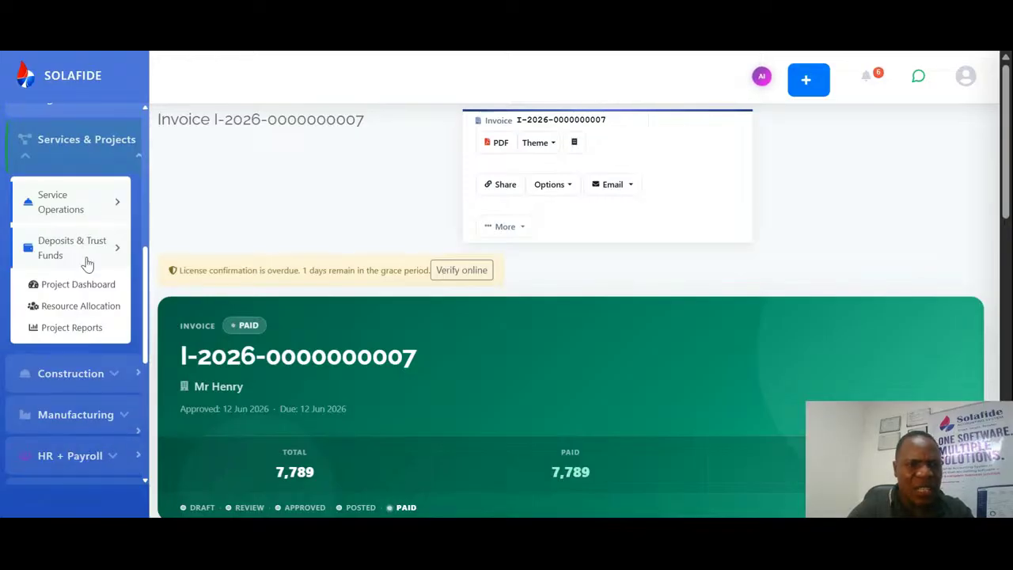
click(124, 152)
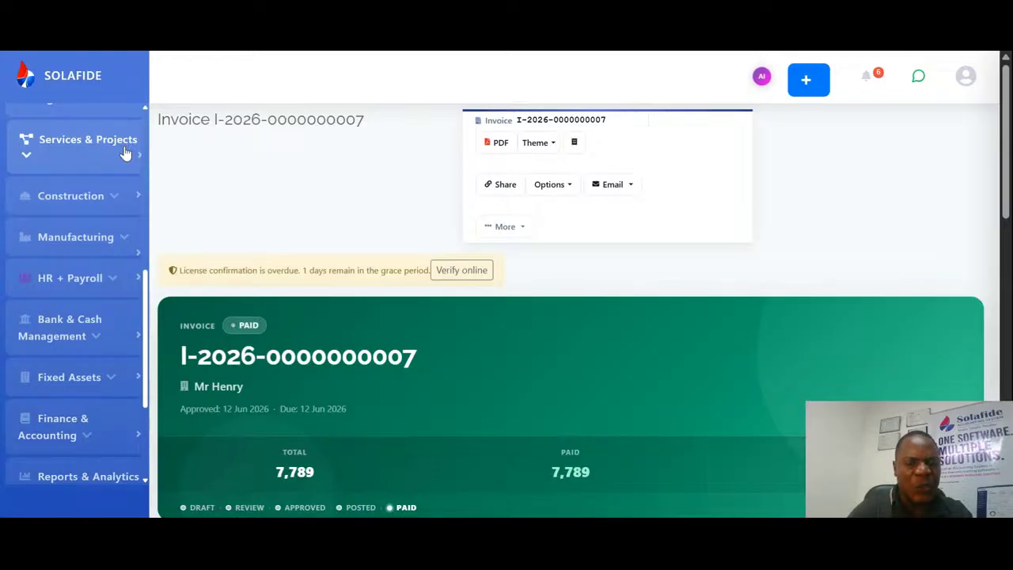
Step: Examine the Construction Control functions in the Construction module and collapse the module
click(111, 198)
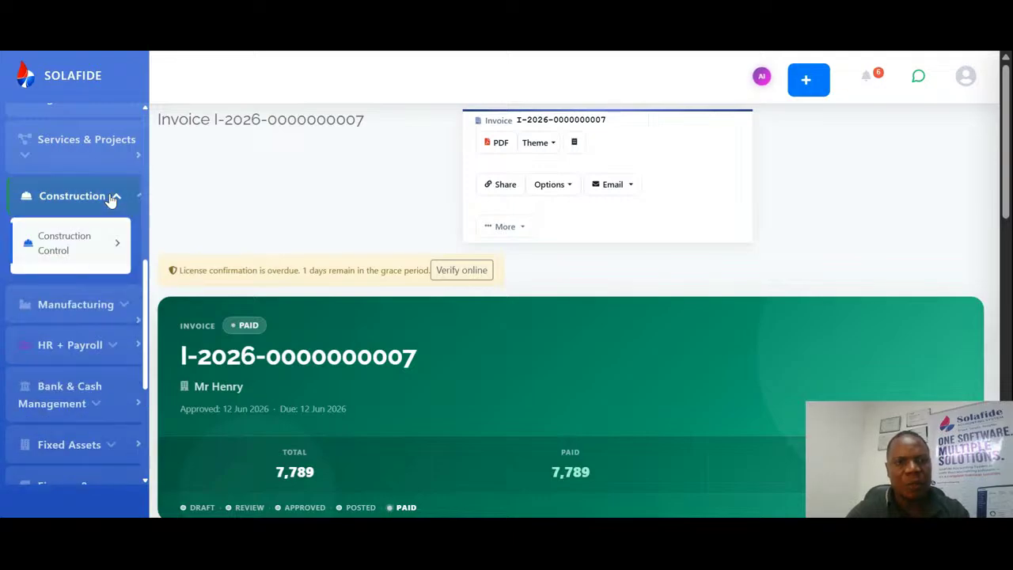
click(118, 246)
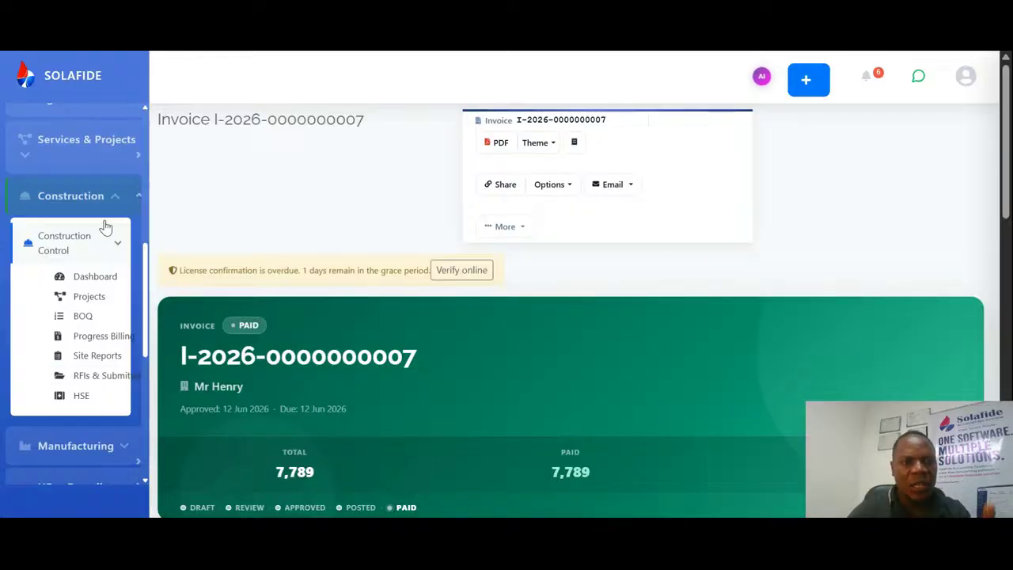
click(115, 198)
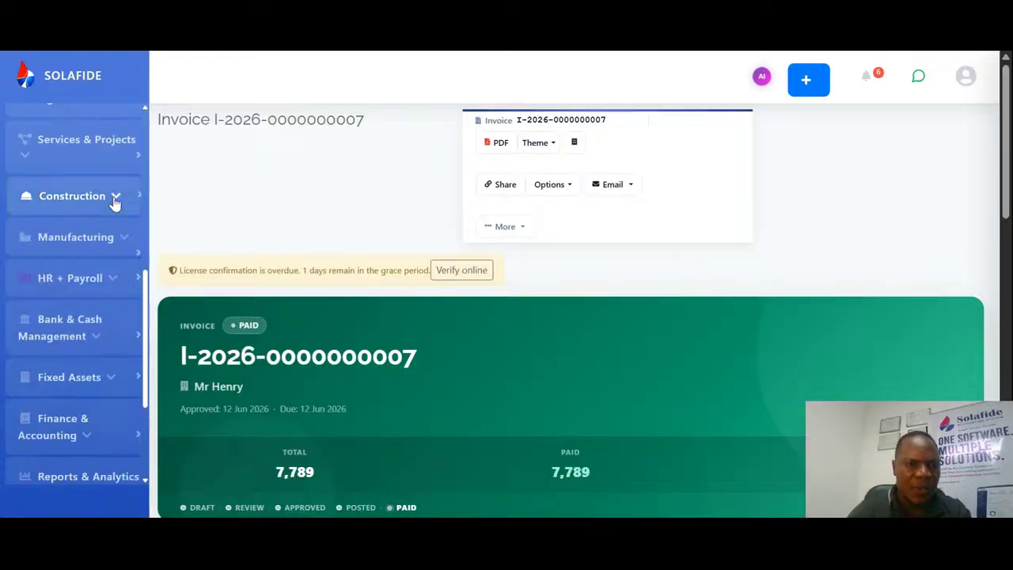
Step: Examine the Production Planning functions in the Manufacturing module and collapse the module
click(109, 248)
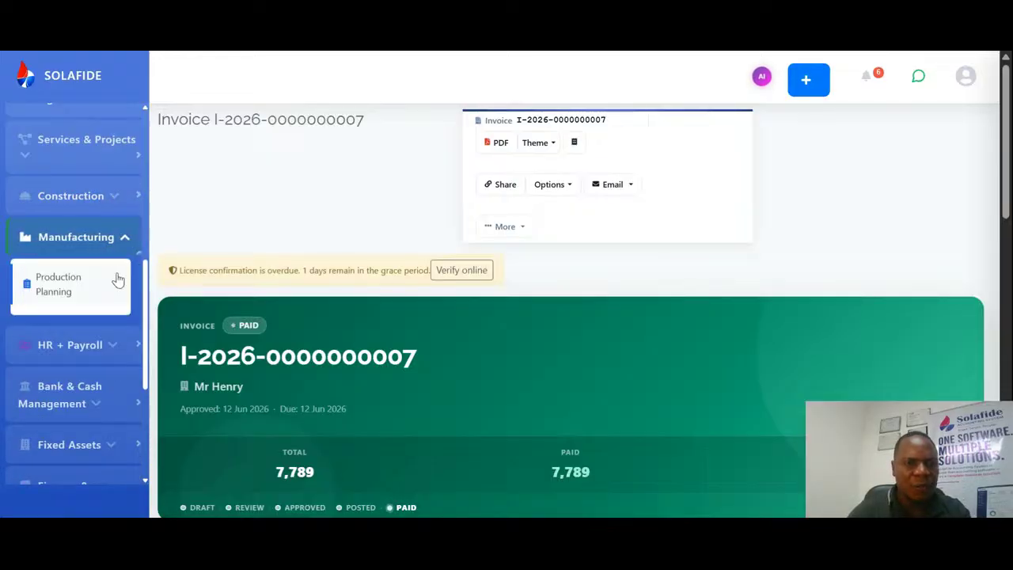
click(117, 284)
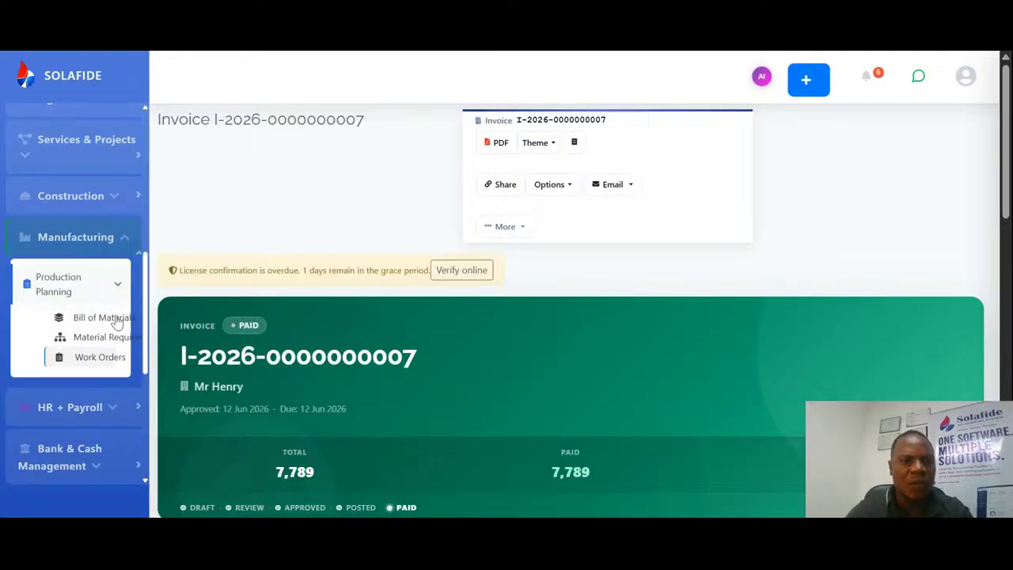
click(124, 237)
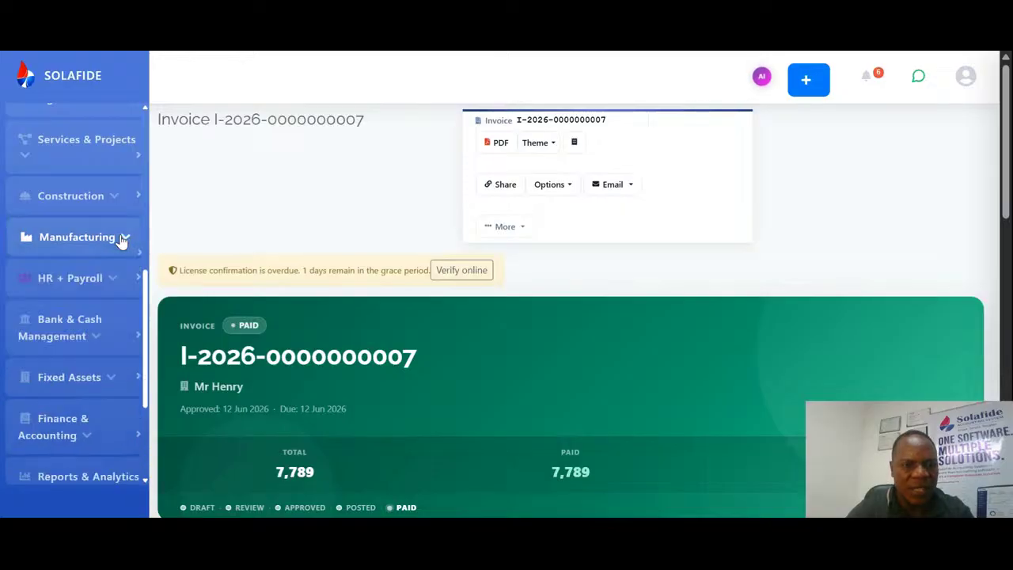
Step: Examine the HR + Payroll module, including the HRM functions, and collapse it
click(114, 282)
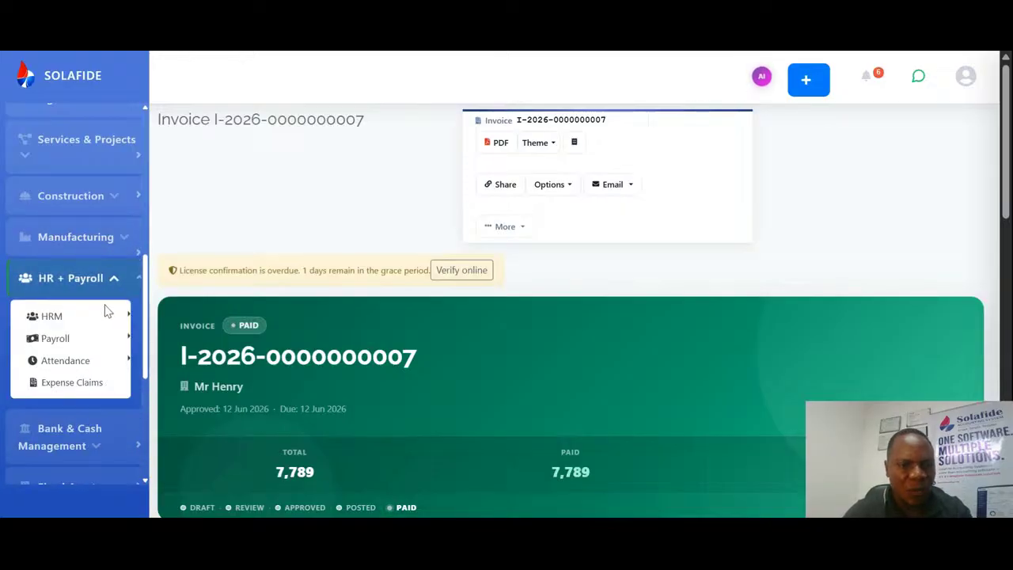
click(113, 315)
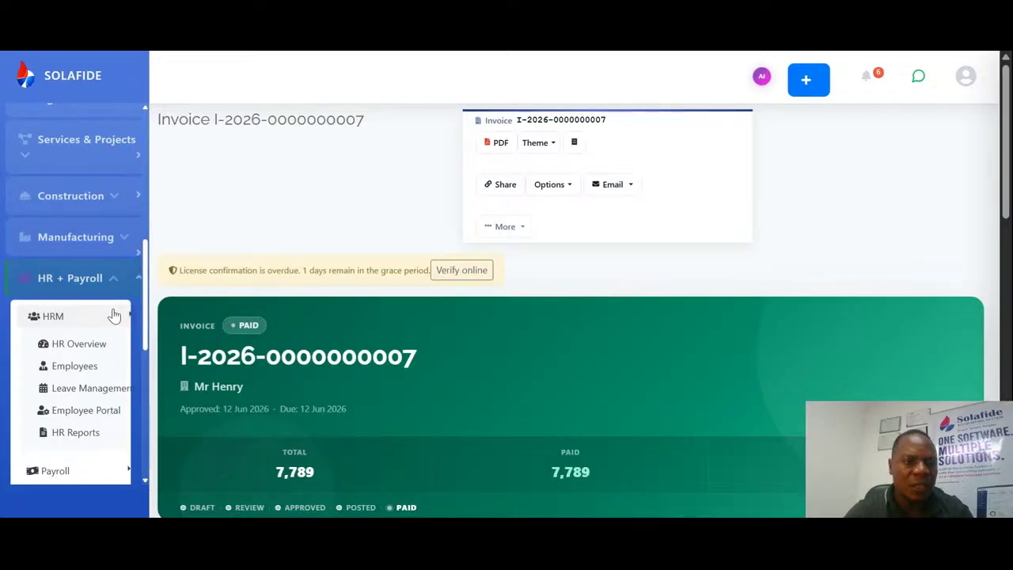
click(113, 281)
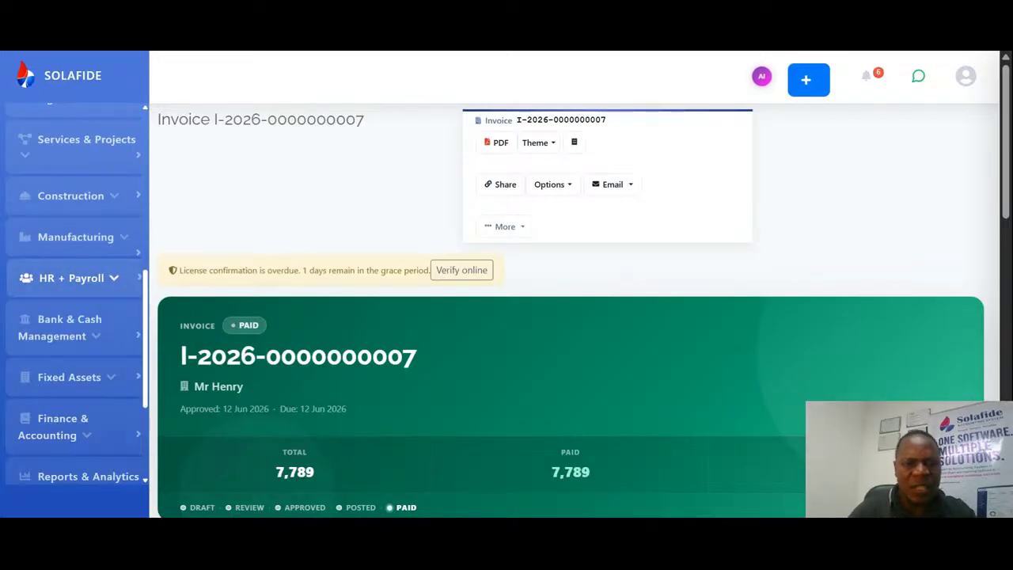
Step: Look over the Finance & Accounting module and open its journal entries page
scroll(146, 306, down, 1)
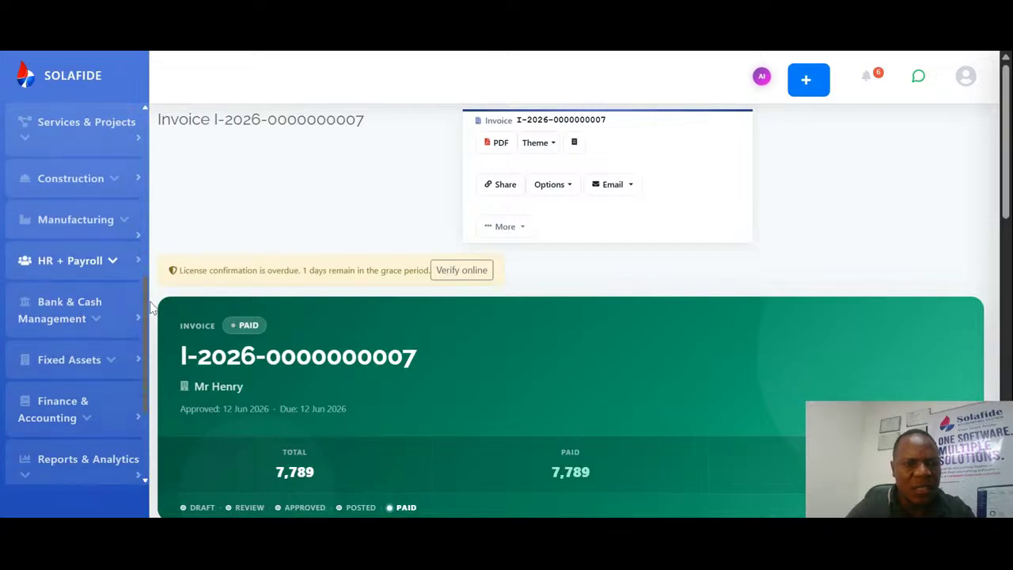
scroll(151, 305, down, 3)
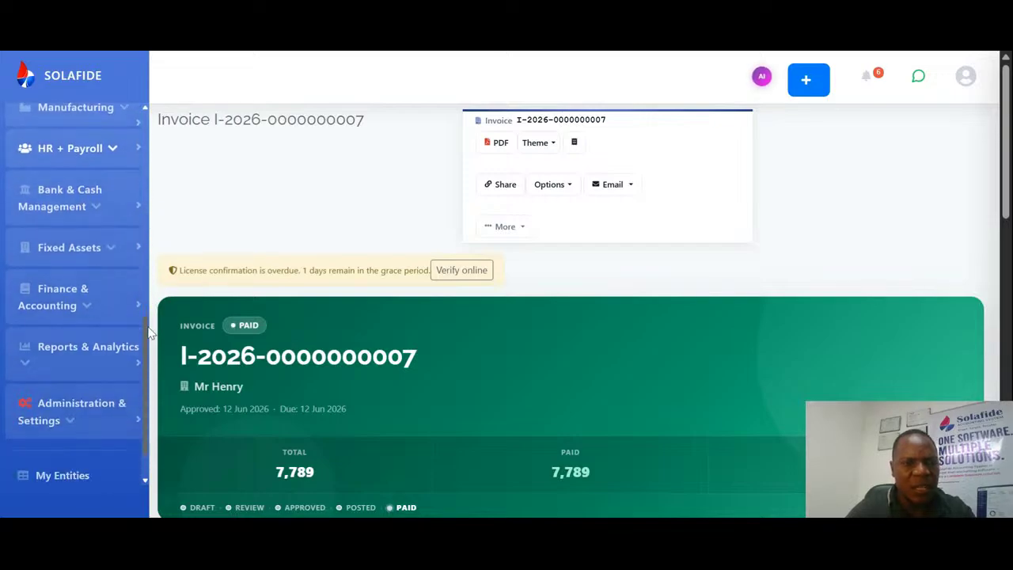
click(102, 296)
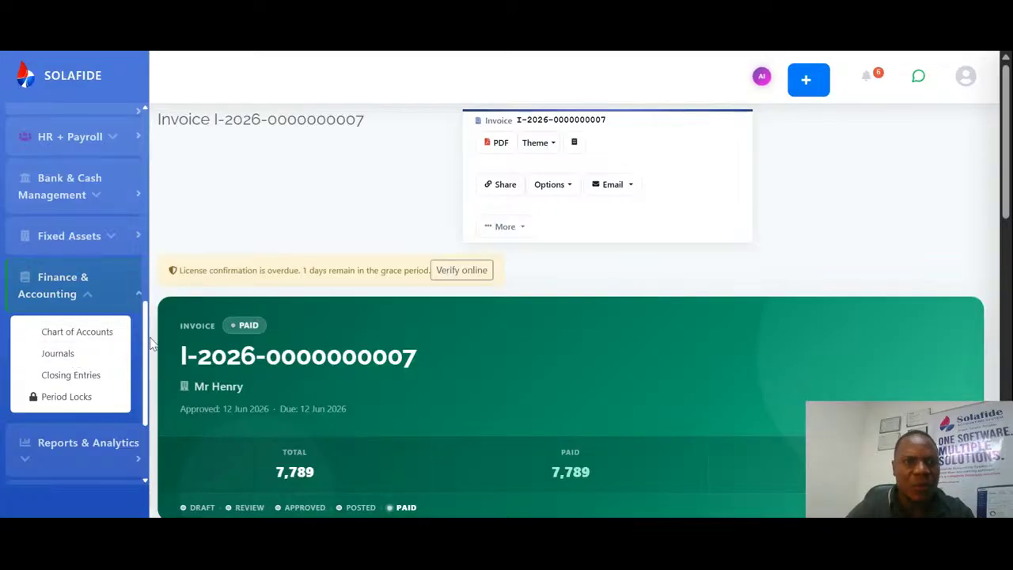
scroll(136, 357, down, 1)
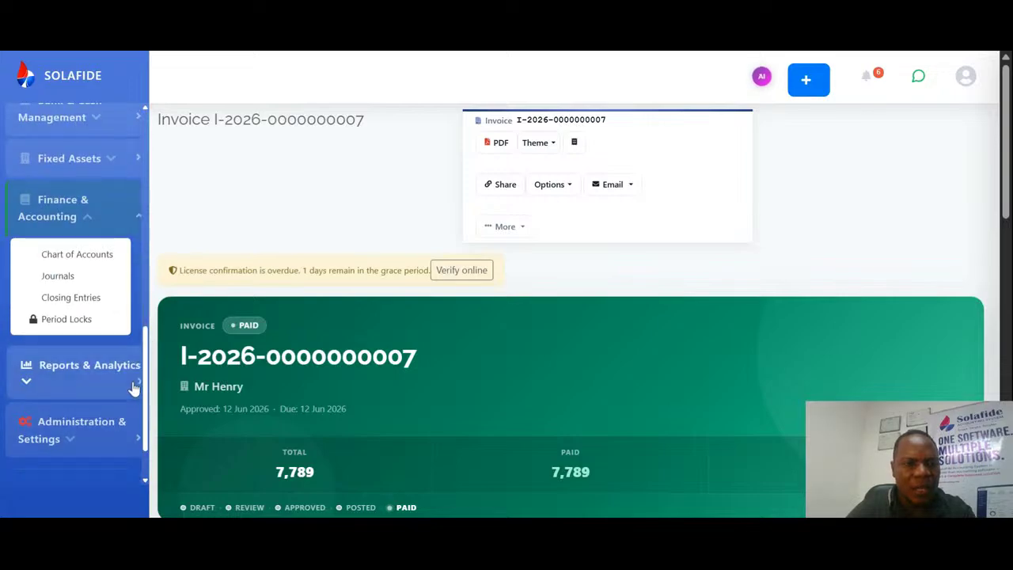
click(137, 387)
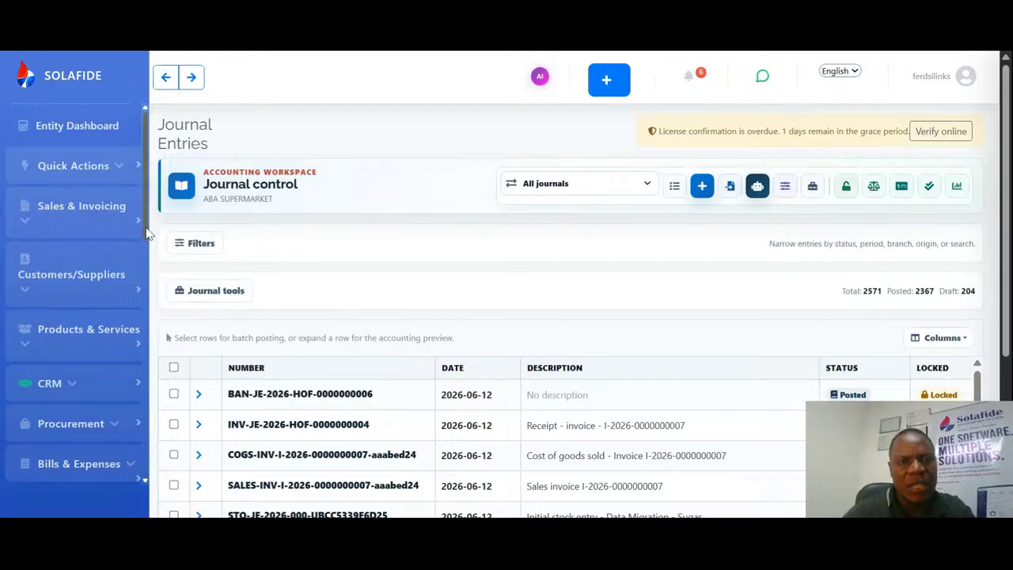
Step: Examine the financial reports and the Cameroon DSF export offered under Reports & Analytics, and collapse the module
drag(147, 234, 164, 390)
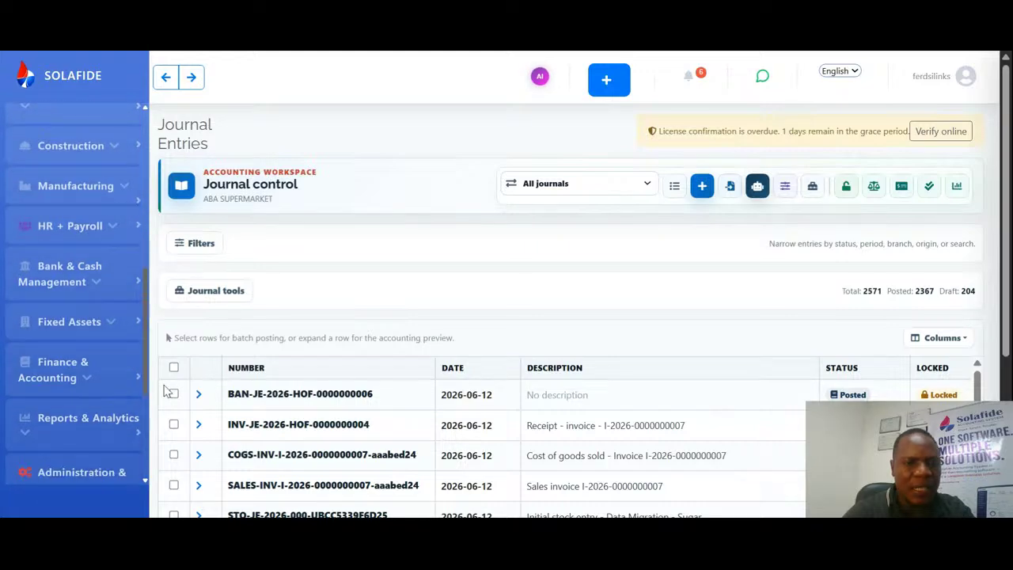
scroll(135, 388, down, 3)
click(127, 362)
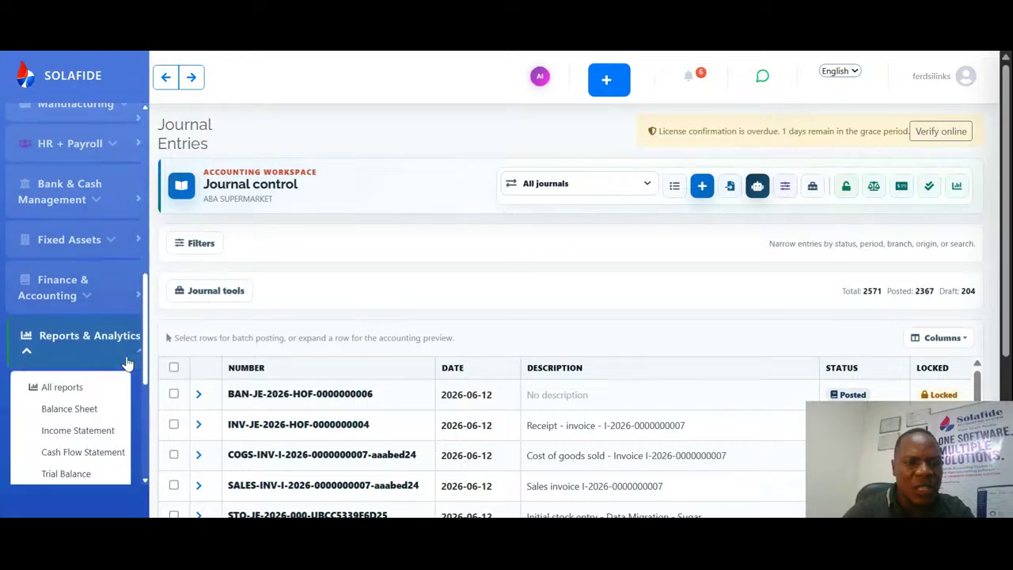
scroll(146, 346, down, 2)
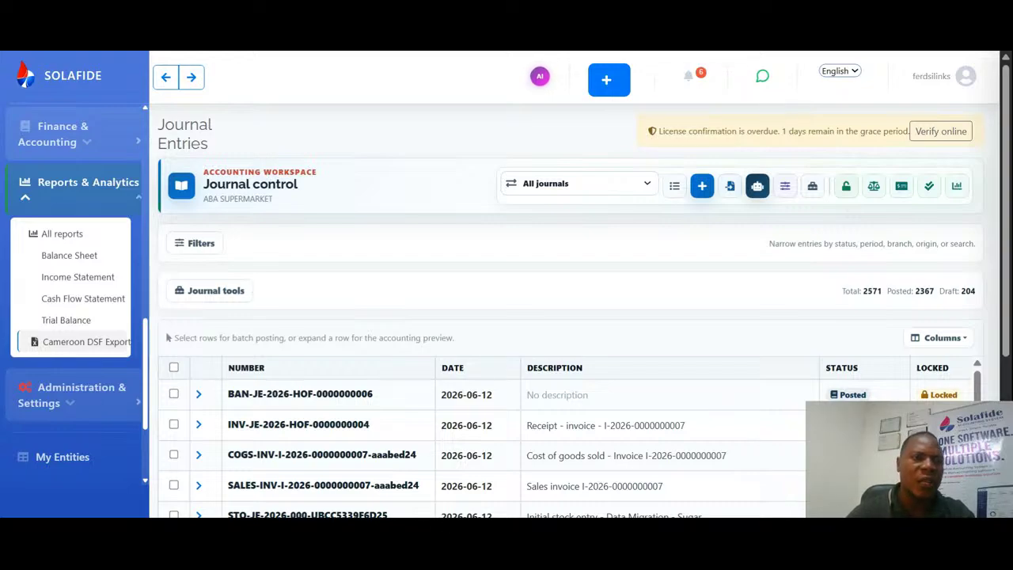
click(132, 198)
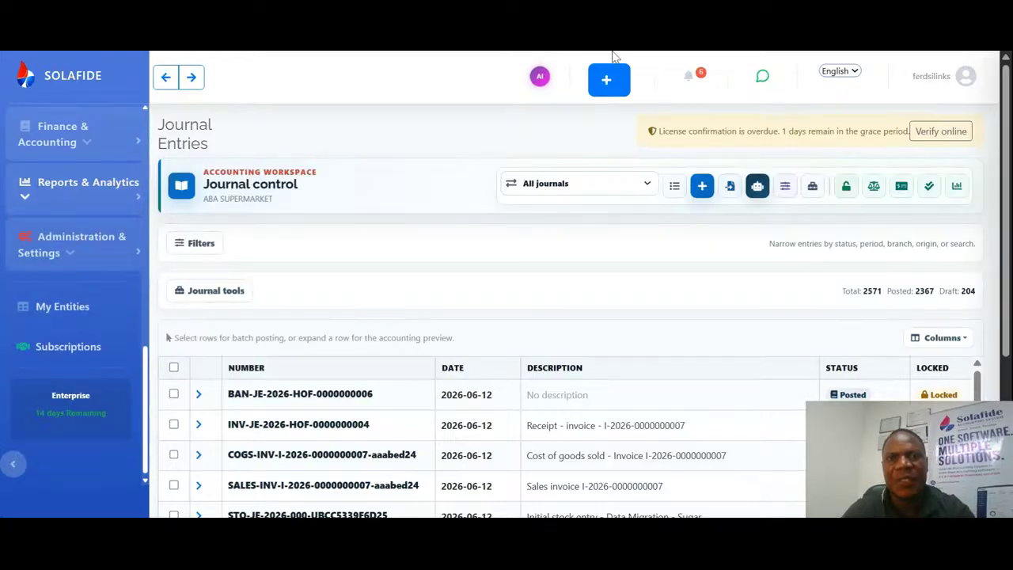